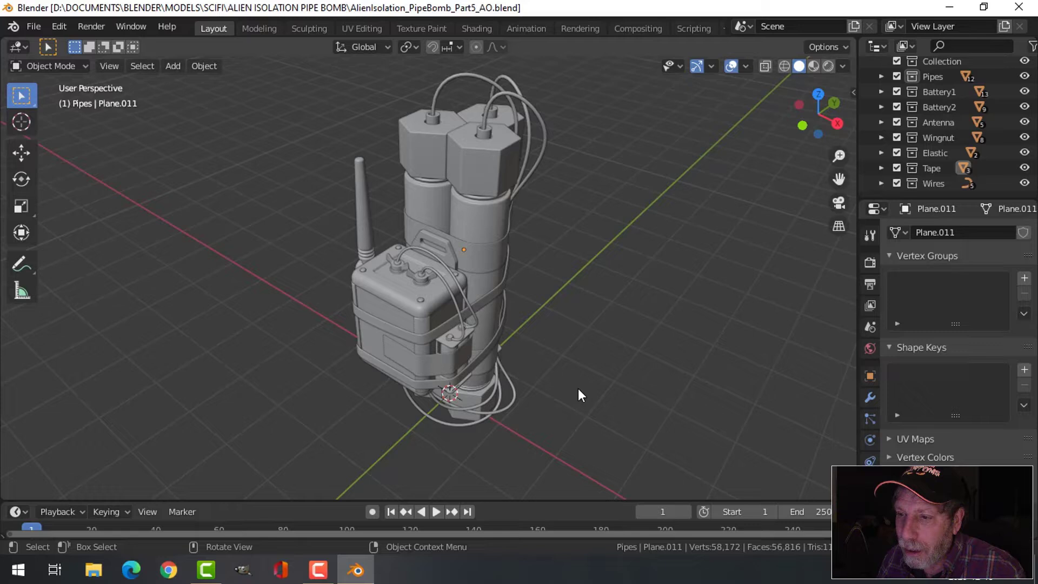
- Duplicate the whole pipe bomb and place the copy about 3.4 m to the left
{"action": "mouse_move", "coordinate": [598, 398]}
{"action": "middle_mouse_down"}
{"action": "mouse_move", "coordinate": [575, 359]}
{"action": "mouse_move", "coordinate": [607, 388]}
{"action": "middle_mouse_up"}
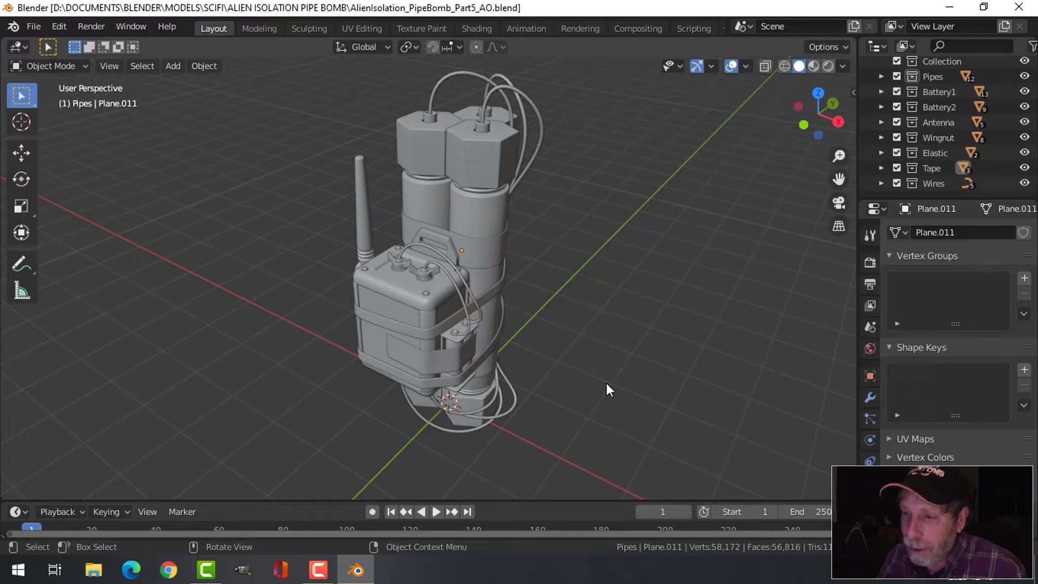
{"action": "key", "text": "KP_1"}
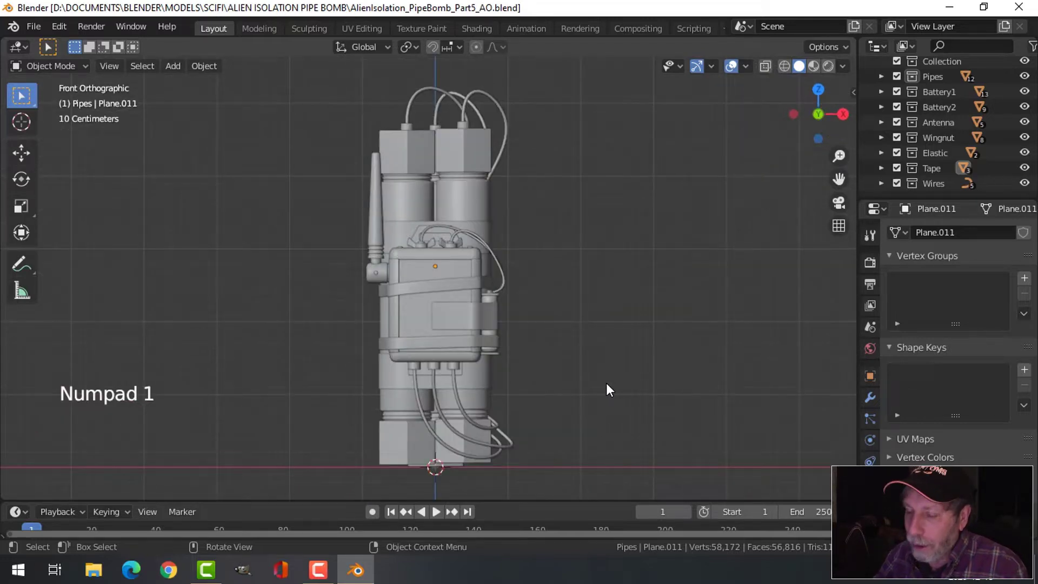
{"action": "scroll", "coordinate": [618, 374], "scroll_direction": "down", "scroll_amount": 2}
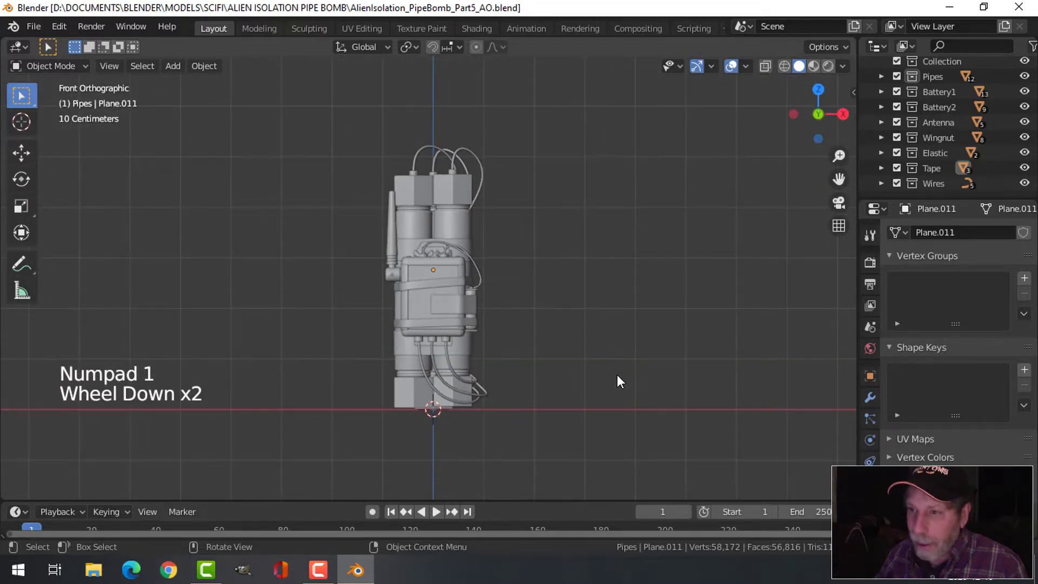
{"action": "key", "text": "a"}
{"action": "middle_click_drag", "start_coordinate": [584, 306], "coordinate": [700, 307], "text": "shift"}
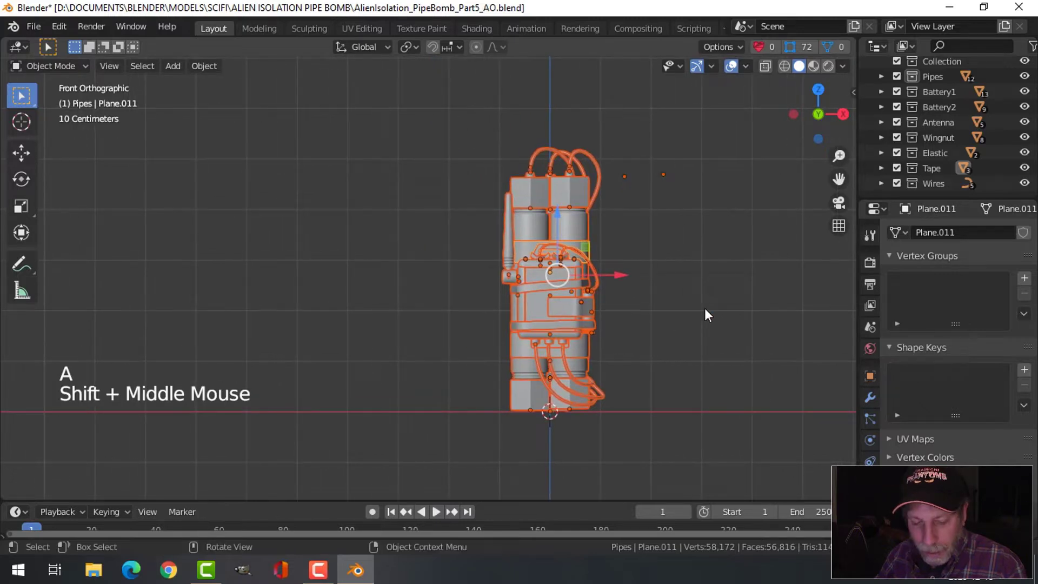
{"action": "key", "text": "shift+d"}
{"action": "left_click", "coordinate": [552, 279]}
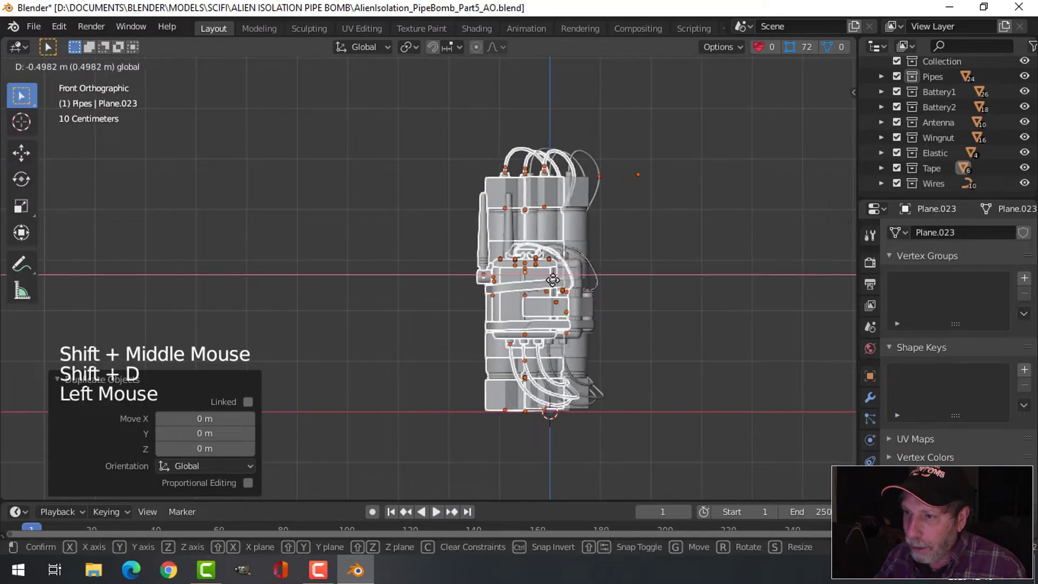
{"action": "left_click", "coordinate": [455, 289]}
- Move the copy into a new collection named device2
{"action": "key", "text": "m"}
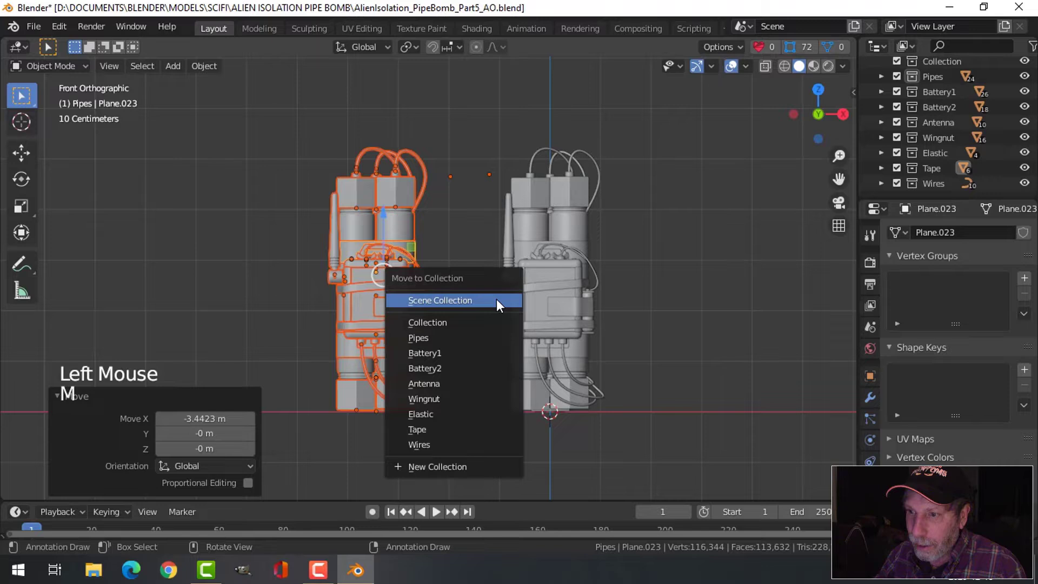
{"action": "left_click", "coordinate": [468, 465]}
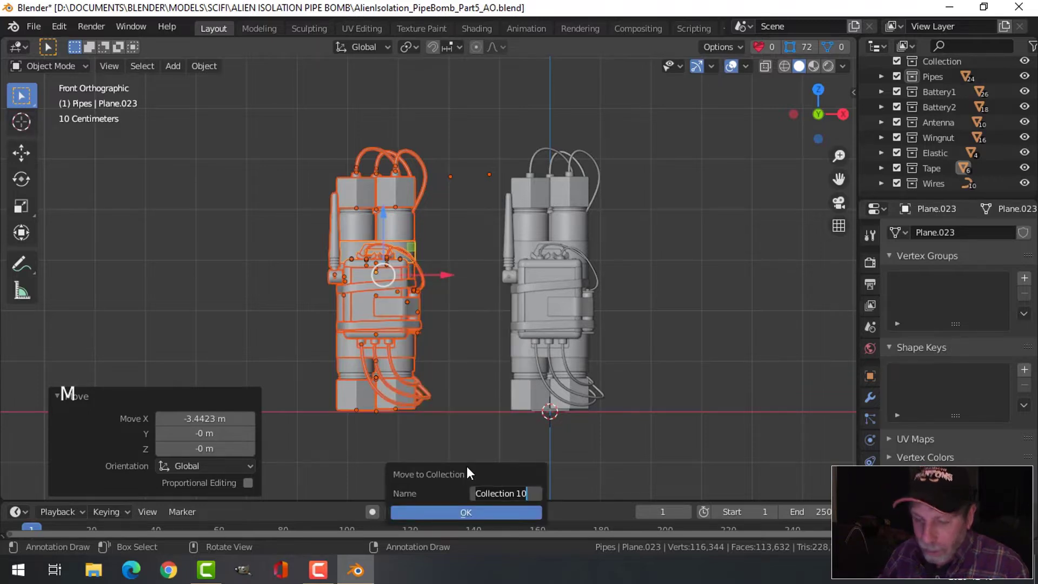
{"action": "type", "text": "devic"}
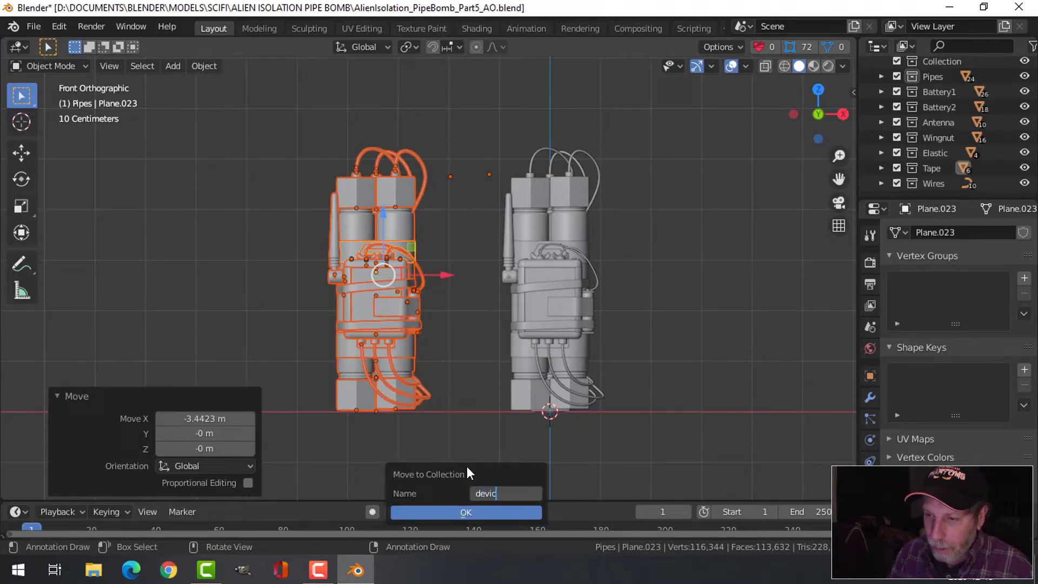
{"action": "type", "text": "e2"}
{"action": "key", "text": "Return"}
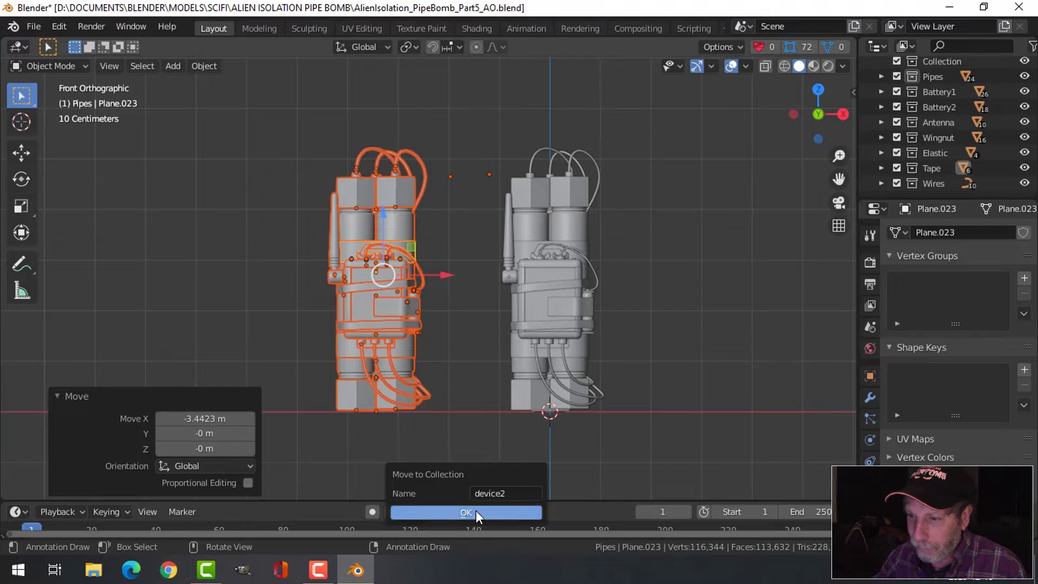
{"action": "left_click", "coordinate": [476, 512]}
- Turn the copy 180° about Z, tilt it about 35° on X, then deselect everything
{"action": "mouse_move", "coordinate": [561, 400]}
{"action": "middle_mouse_down"}
{"action": "mouse_move", "coordinate": [647, 355]}
{"action": "mouse_move", "coordinate": [540, 392]}
{"action": "mouse_move", "coordinate": [565, 395]}
{"action": "middle_mouse_up"}
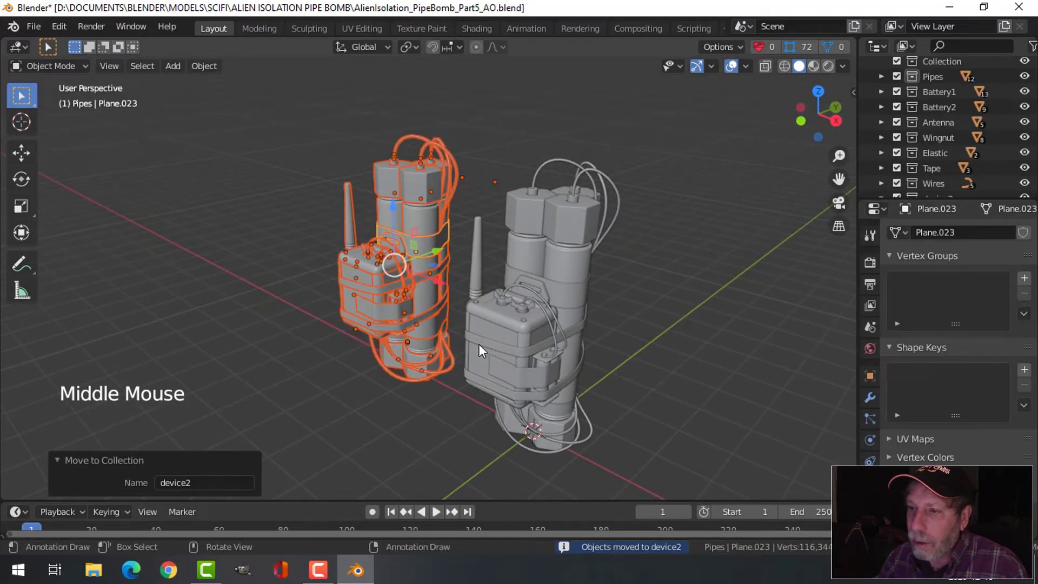
{"action": "type", "text": "rz"}
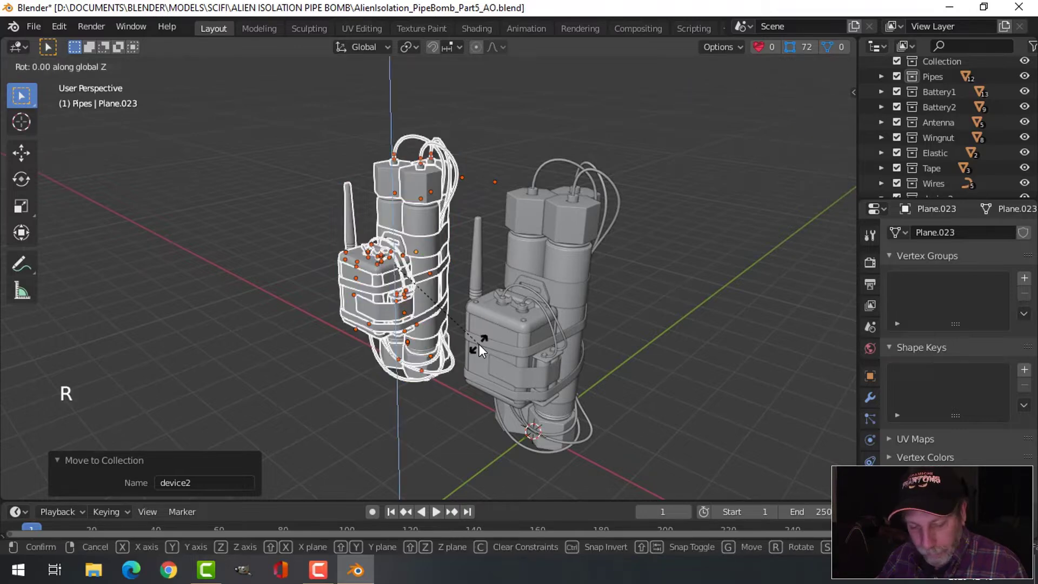
{"action": "type", "text": "180"}
{"action": "key", "text": "Return"}
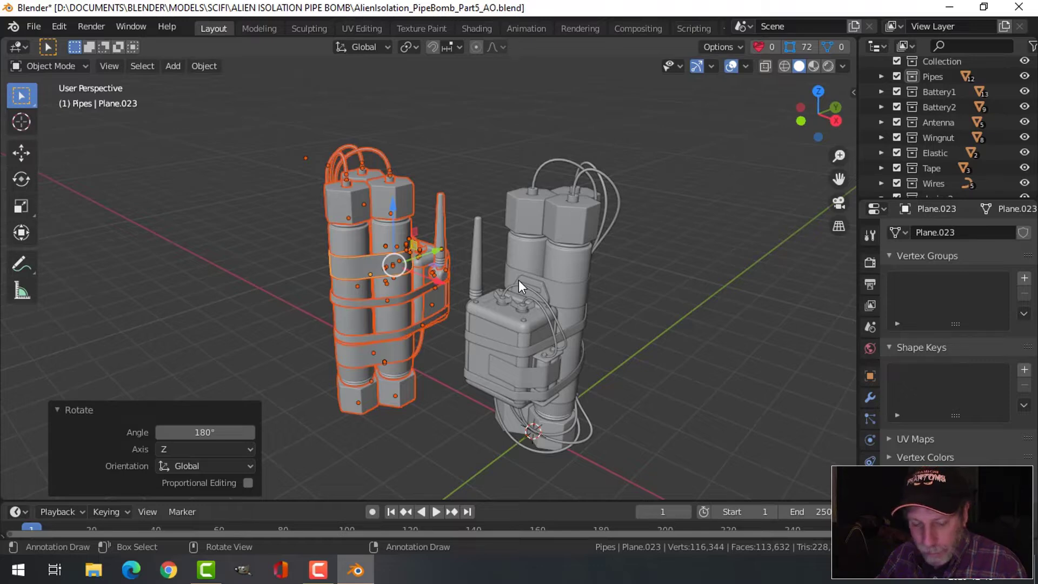
{"action": "key", "text": "r"}
{"action": "key", "text": "x"}
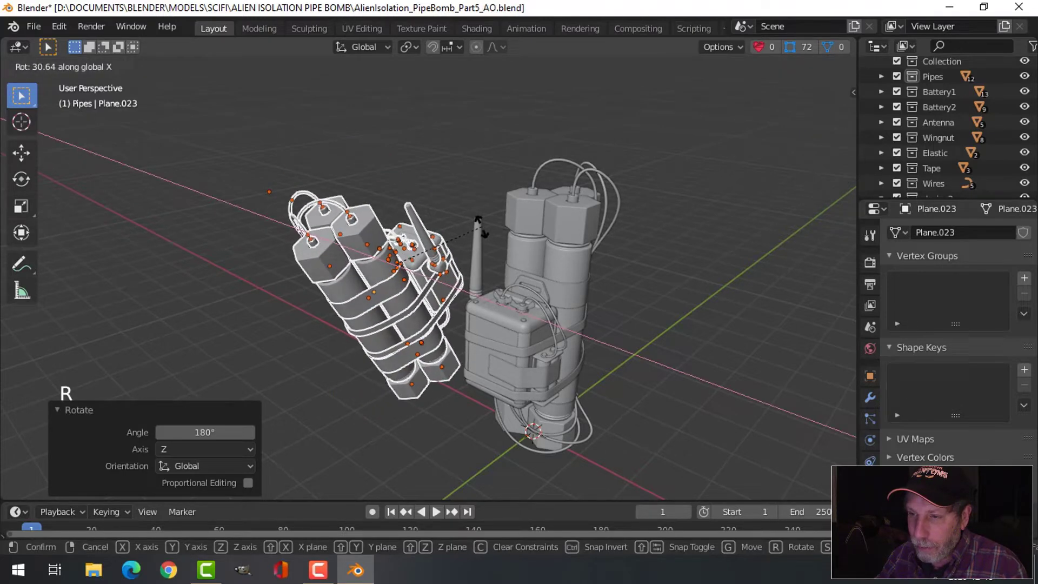
{"action": "left_click", "coordinate": [519, 262]}
{"action": "middle_click_drag", "start_coordinate": [519, 262], "coordinate": [462, 306]}
{"action": "key", "text": "alt+a"}
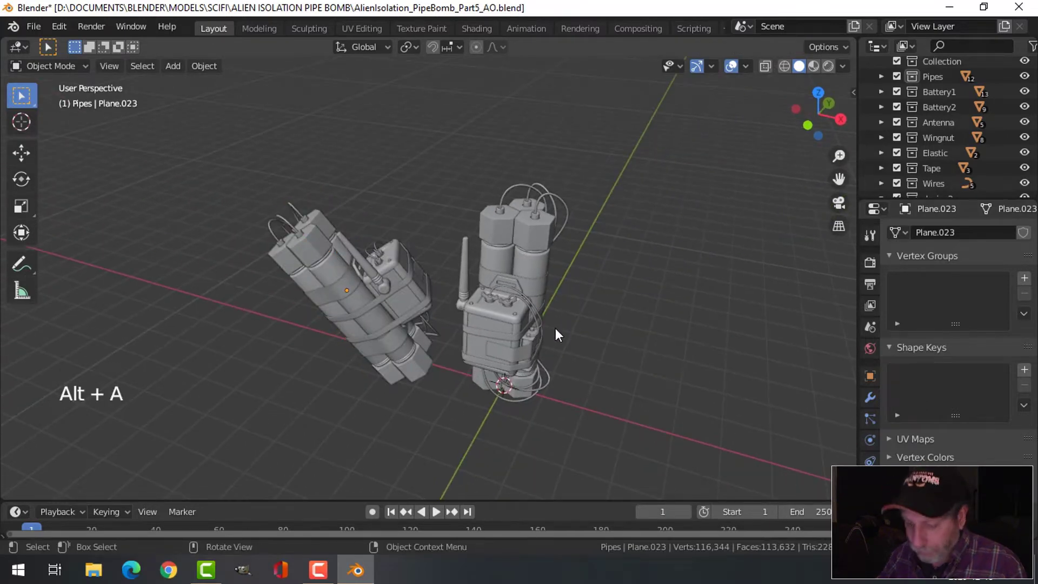
- Add a camera aligned to the view, lock it to view navigation, and frame both bombs
{"action": "key", "text": "shift+a"}
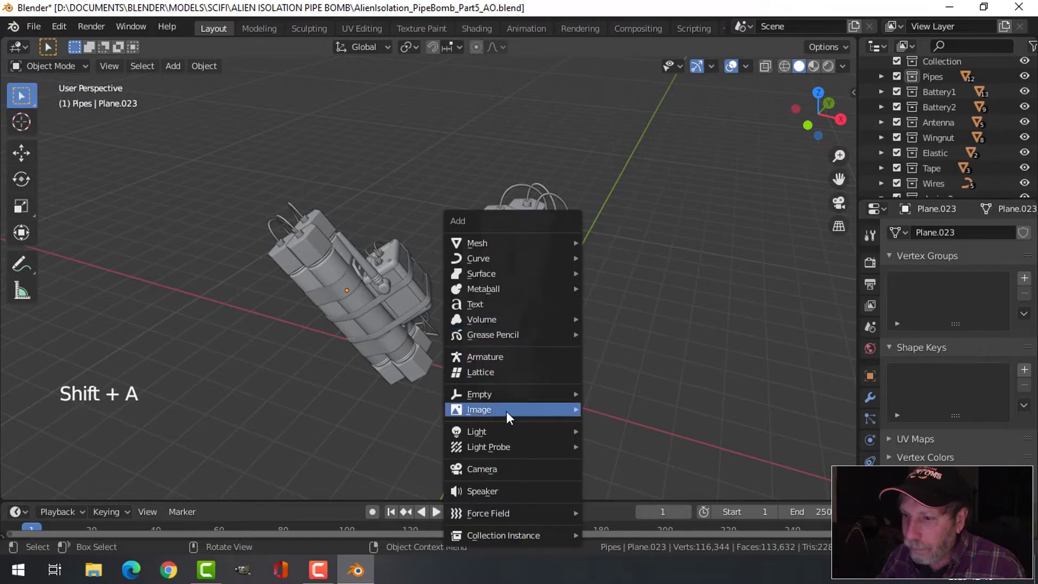
{"action": "left_click", "coordinate": [504, 469]}
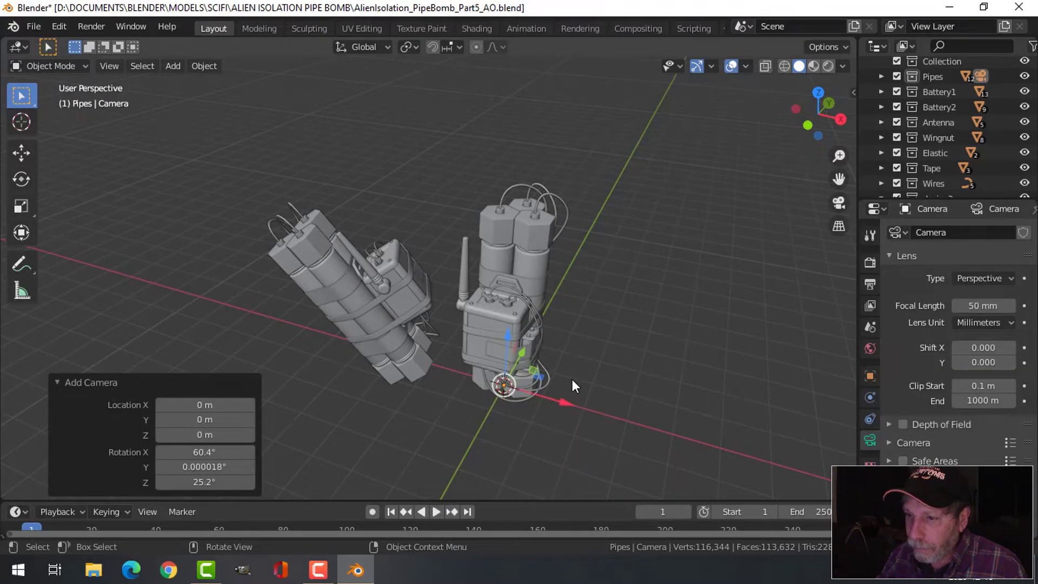
{"action": "key", "text": "ctrl+alt+KP_0"}
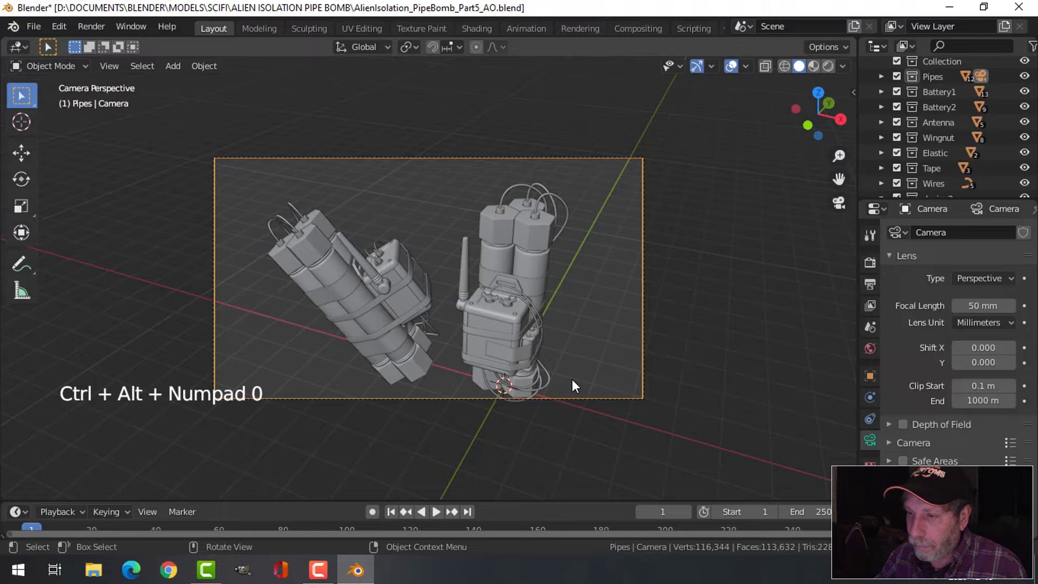
{"action": "key", "text": "n"}
{"action": "left_click", "coordinate": [847, 153]}
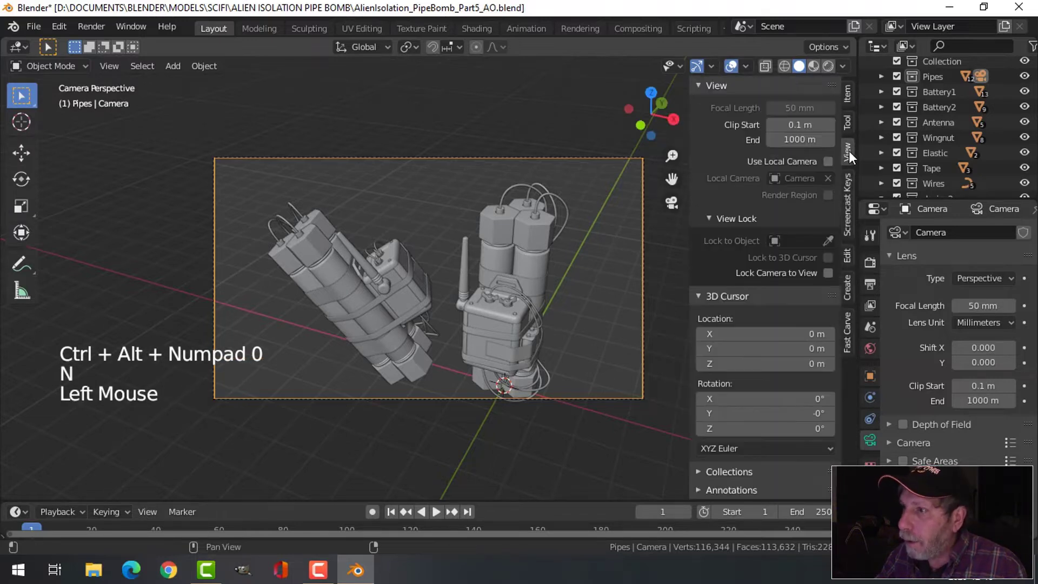
{"action": "left_click", "coordinate": [829, 273]}
{"action": "key", "text": "n"}
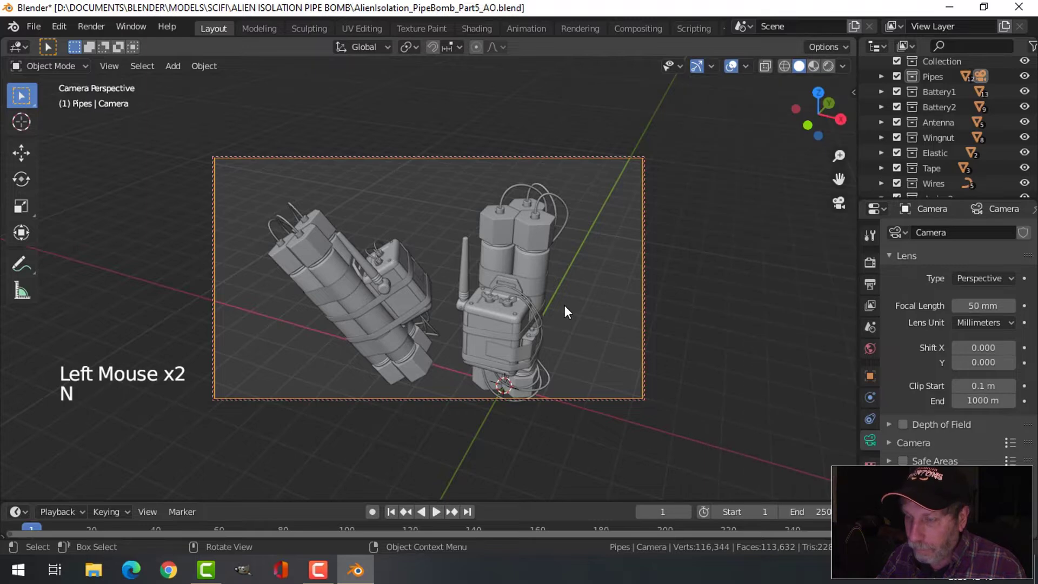
{"action": "middle_click_drag", "start_coordinate": [565, 306], "coordinate": [563, 292], "text": "shift"}
- Set the render engine to Cycles with 150 render samples
{"action": "left_click", "coordinate": [870, 262]}
{"action": "left_click", "coordinate": [995, 278]}
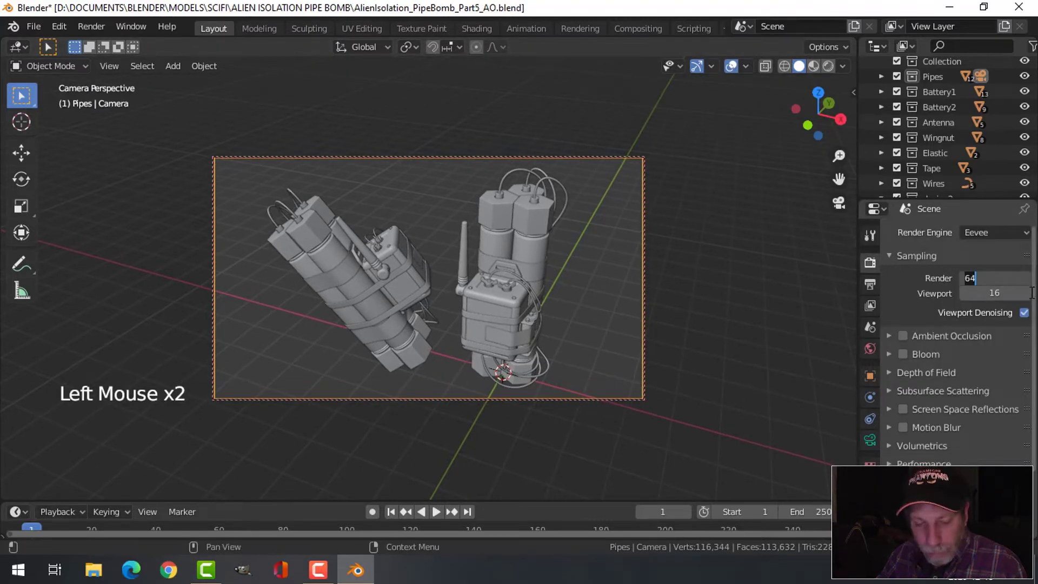
{"action": "key", "text": "Return"}
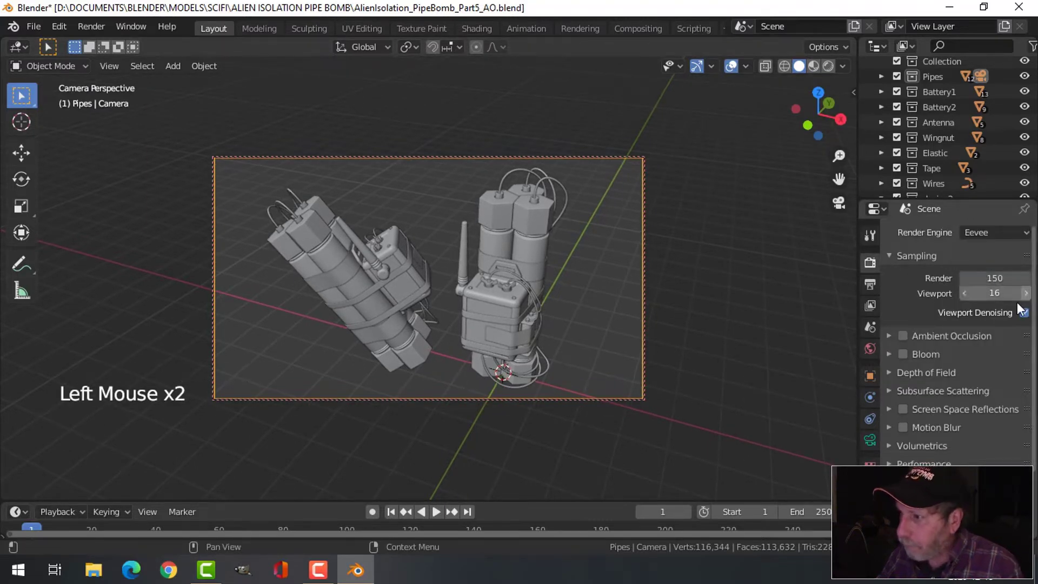
{"action": "left_click", "coordinate": [981, 235]}
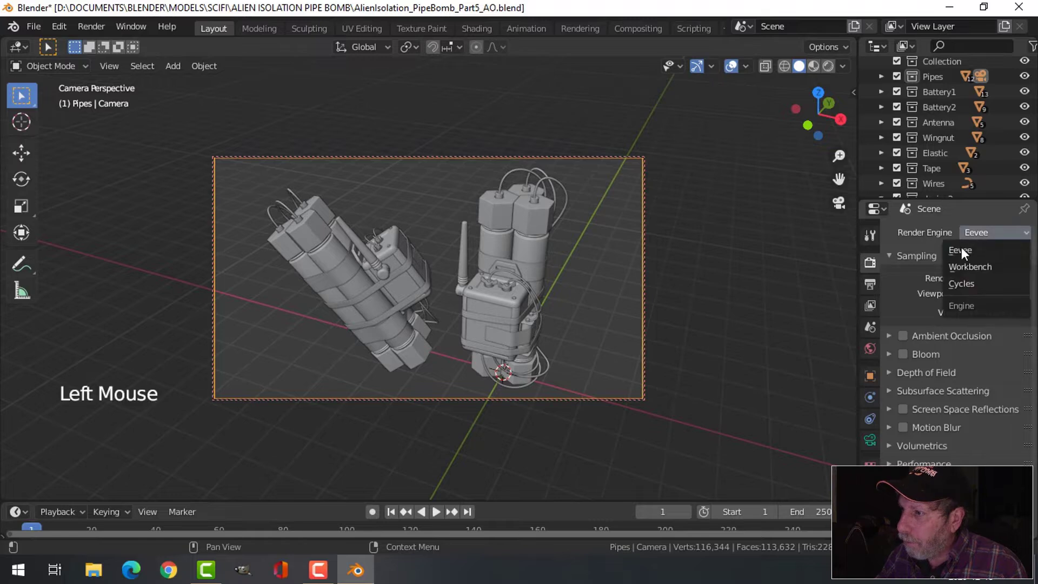
{"action": "left_click", "coordinate": [965, 283]}
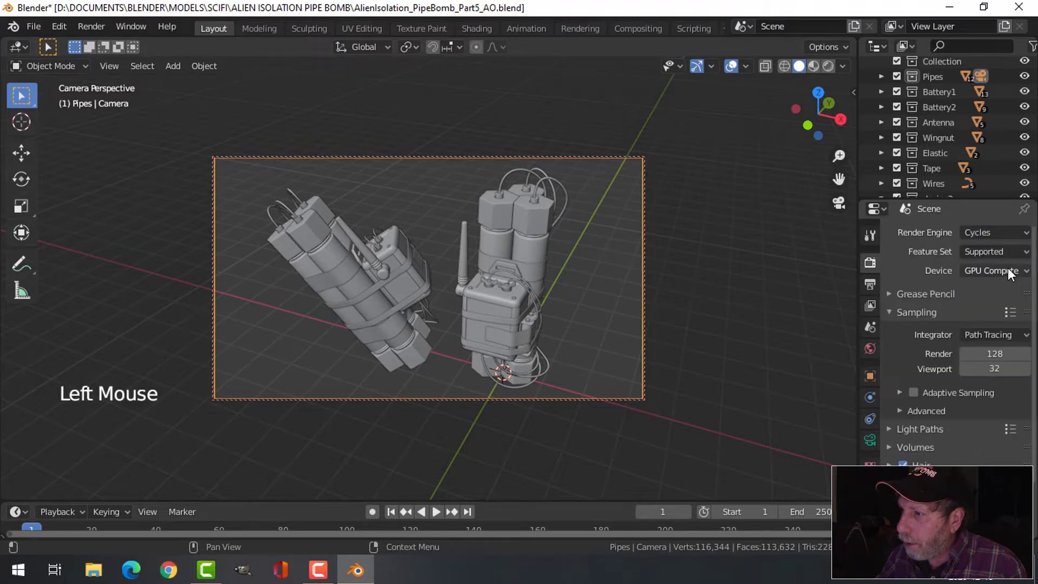
- Set the output resolution to 1024 × 1024 px and frame the bombs larger in camera
{"action": "left_click", "coordinate": [872, 284]}
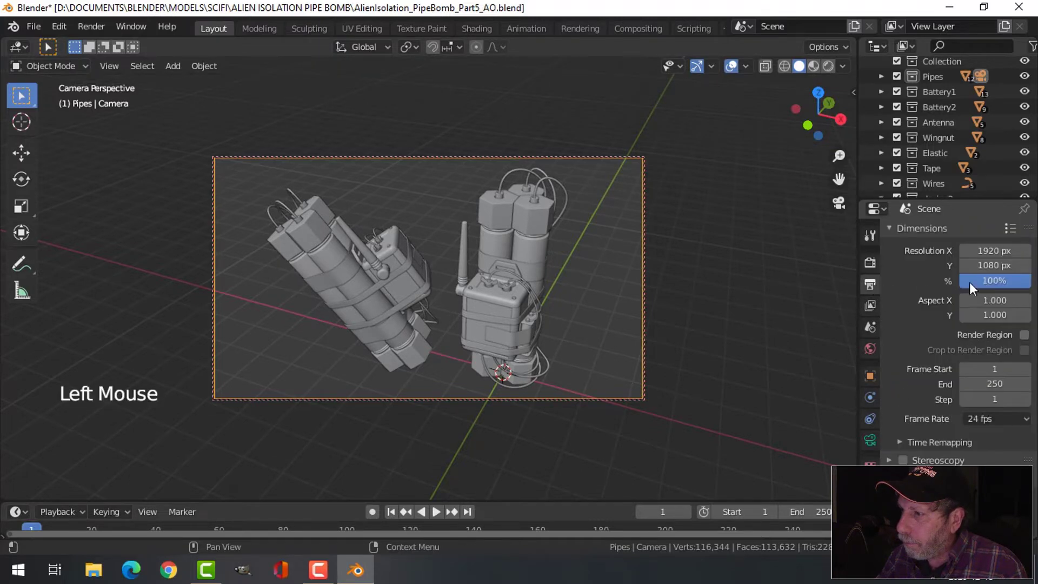
{"action": "double_click", "coordinate": [995, 252]}
{"action": "type", "text": "10"}
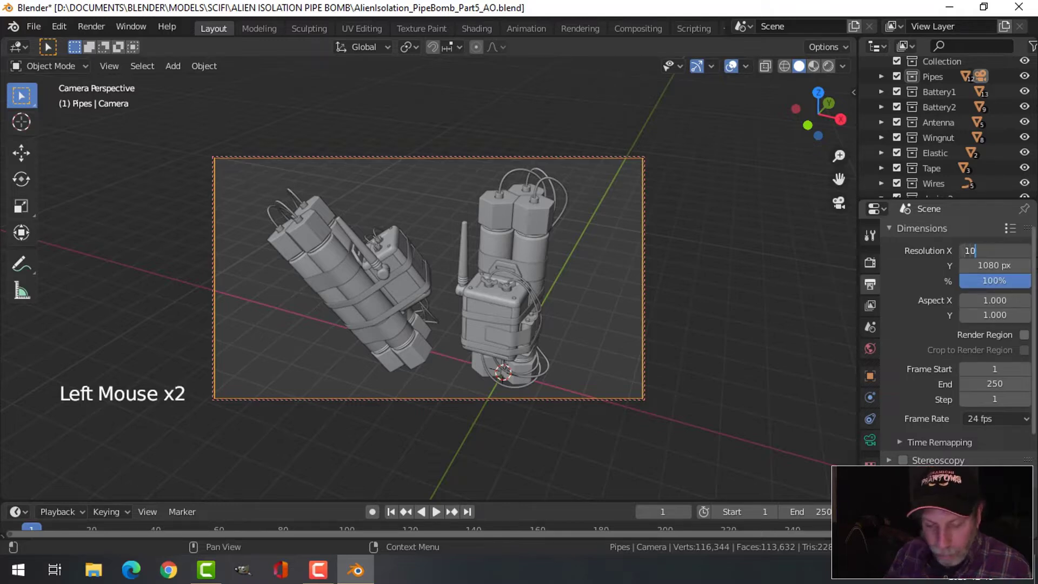
{"action": "type", "text": "24"}
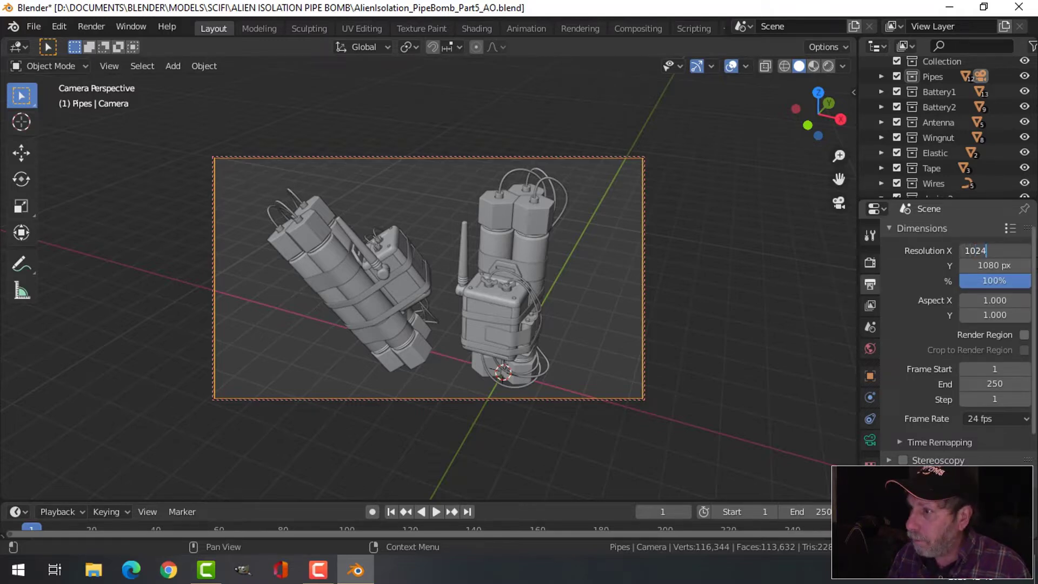
{"action": "key", "text": "Tab"}
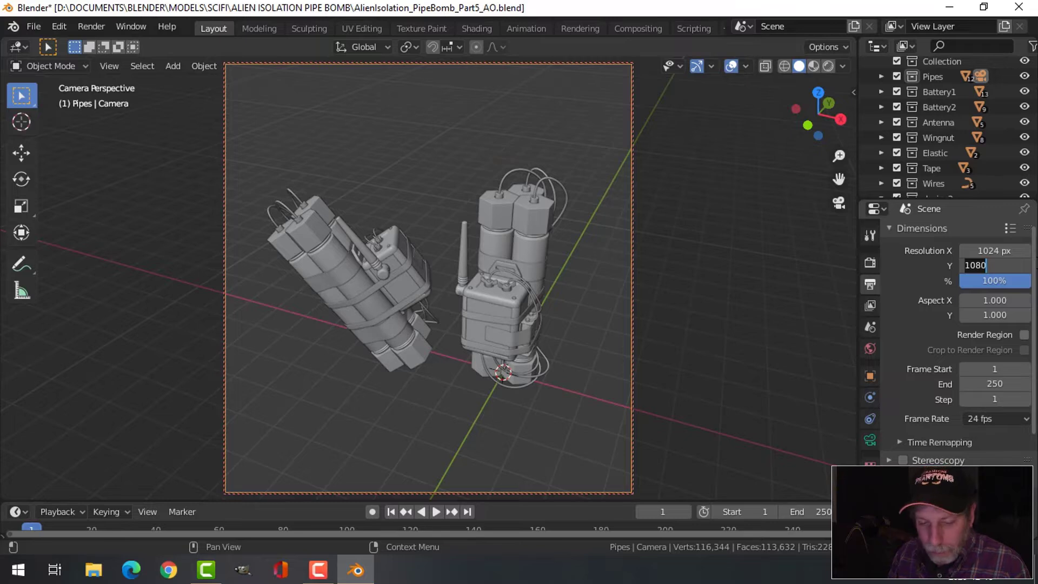
{"action": "type", "text": "1024"}
{"action": "key", "text": "Return"}
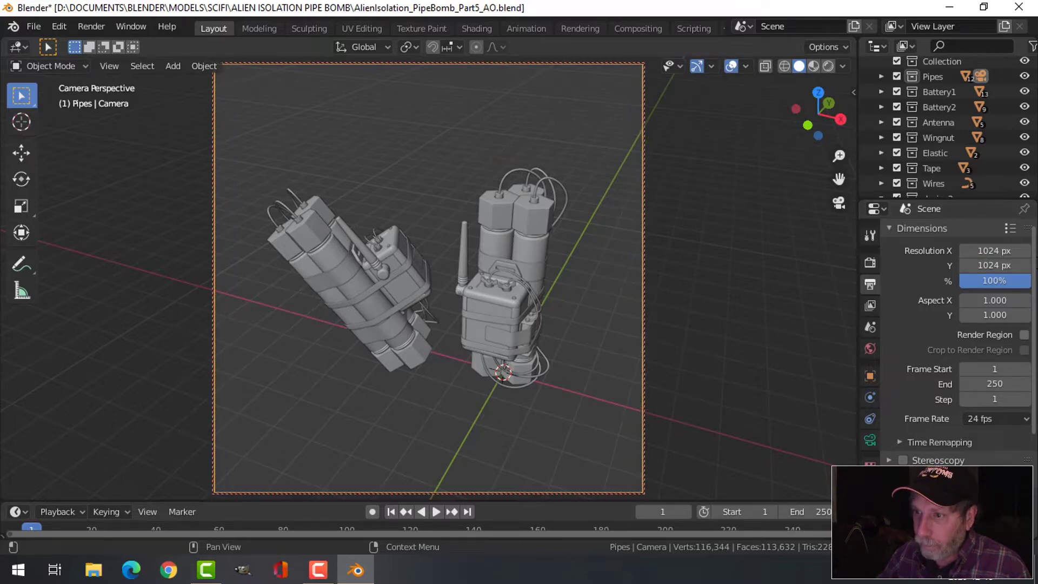
{"action": "scroll", "coordinate": [577, 322], "scroll_direction": "up", "scroll_amount": 1}
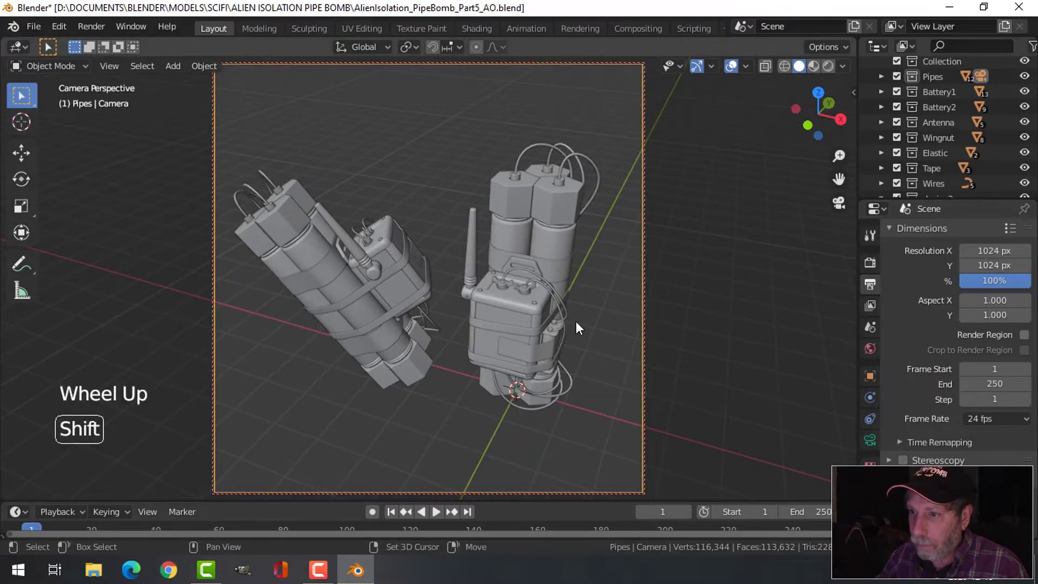
{"action": "middle_click_drag", "start_coordinate": [576, 323], "coordinate": [579, 326], "text": "shift"}
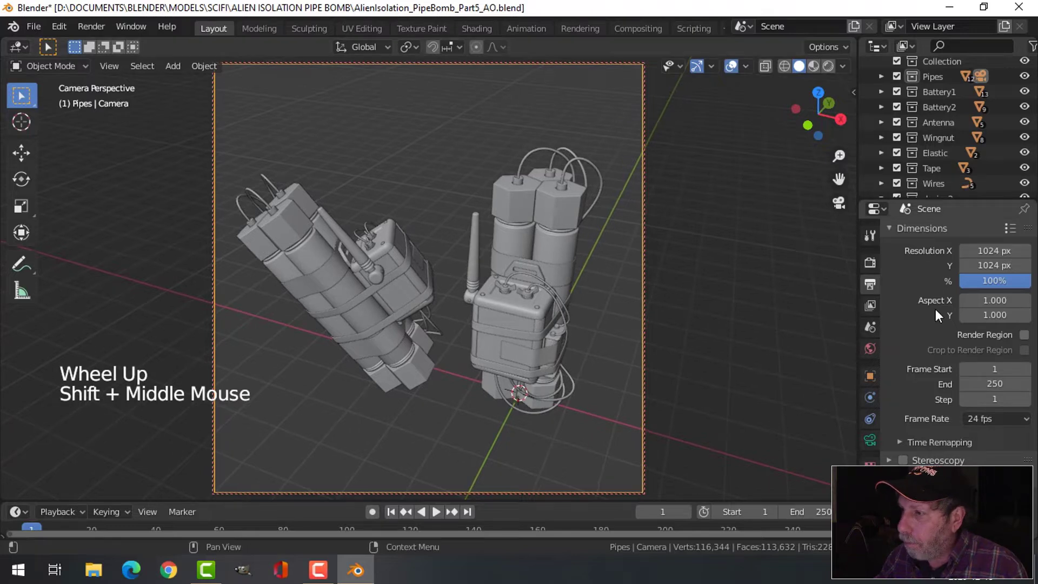
- Set the resolution scale to 70%
{"action": "left_click", "coordinate": [997, 281]}
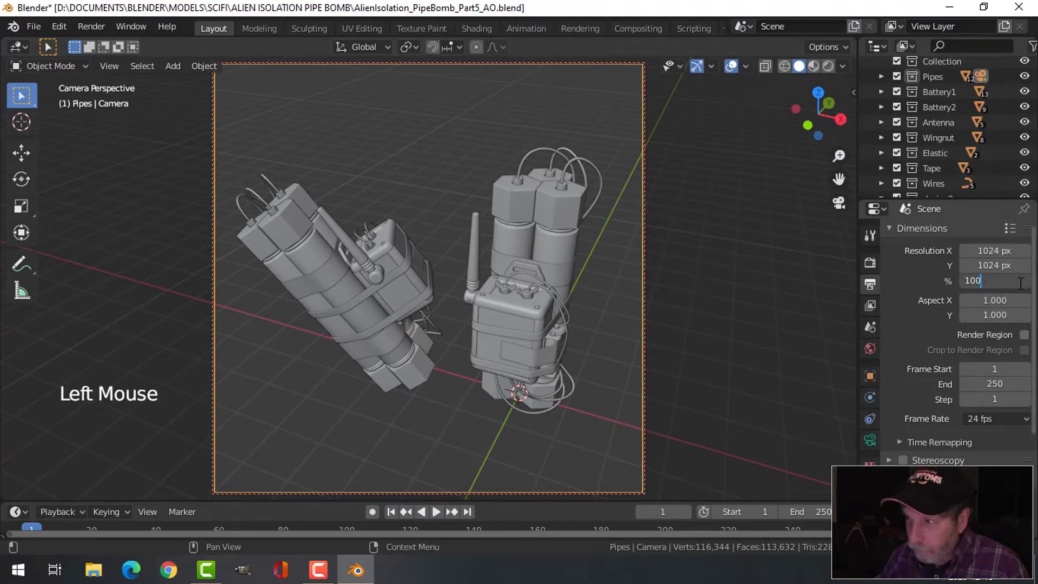
{"action": "double_click", "coordinate": [973, 280]}
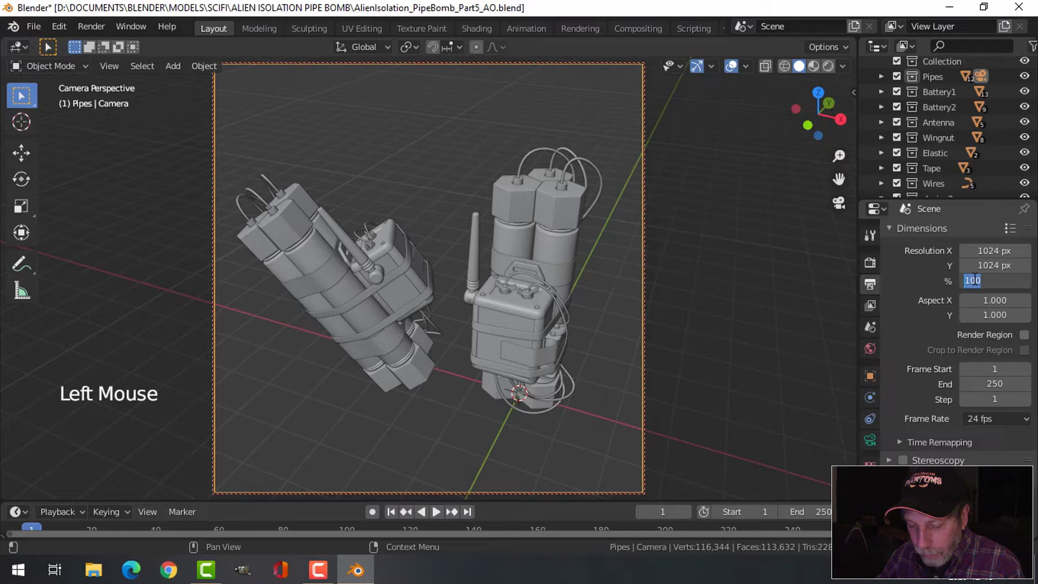
{"action": "type", "text": "70"}
{"action": "key", "text": "Return"}
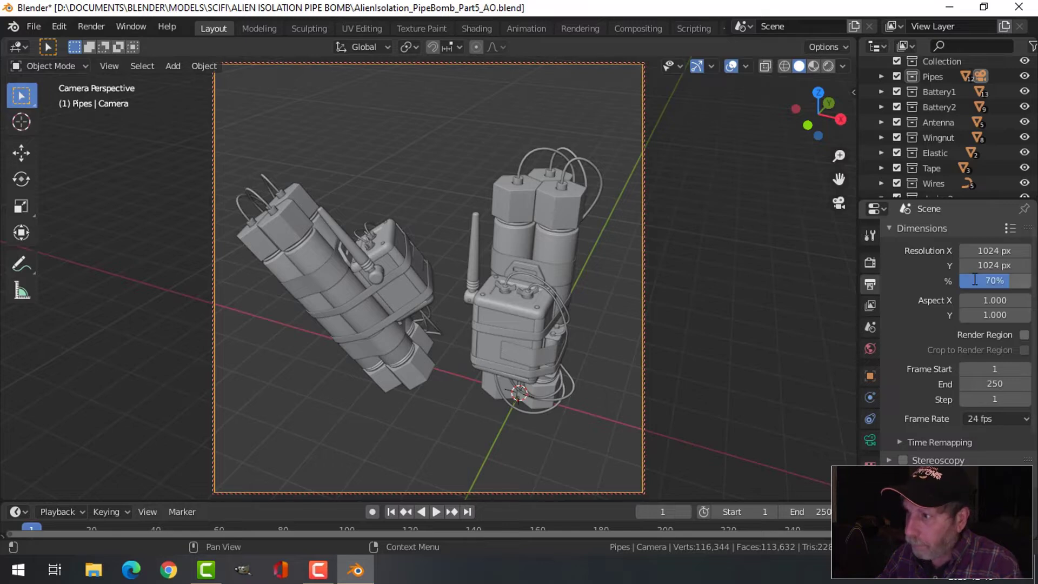
- Open the View Layer settings and save the blend file
{"action": "left_click", "coordinate": [870, 305]}
{"action": "scroll", "coordinate": [973, 317], "scroll_direction": "down", "scroll_amount": 13}
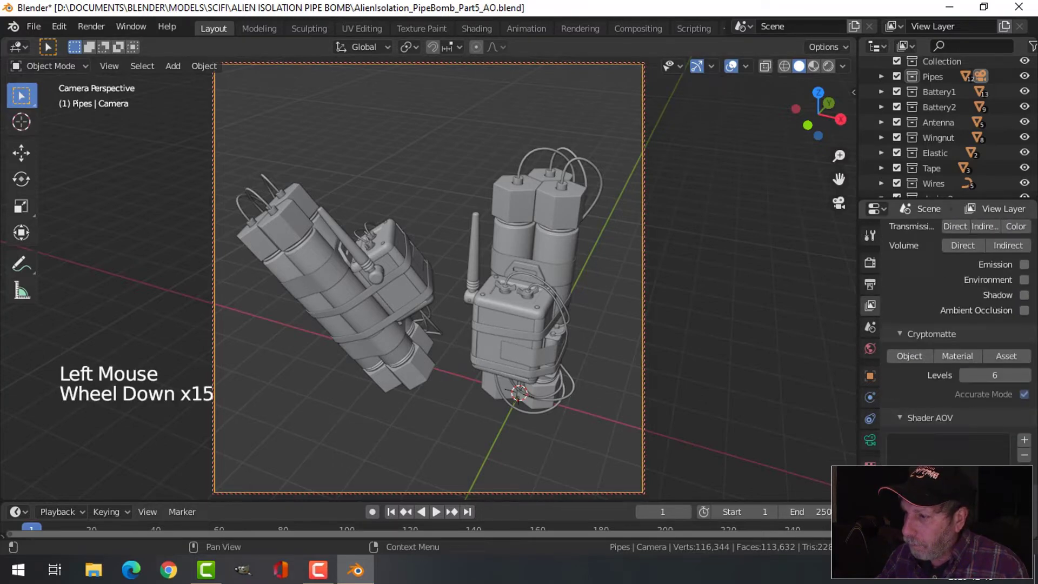
{"action": "left_click", "coordinate": [569, 307]}
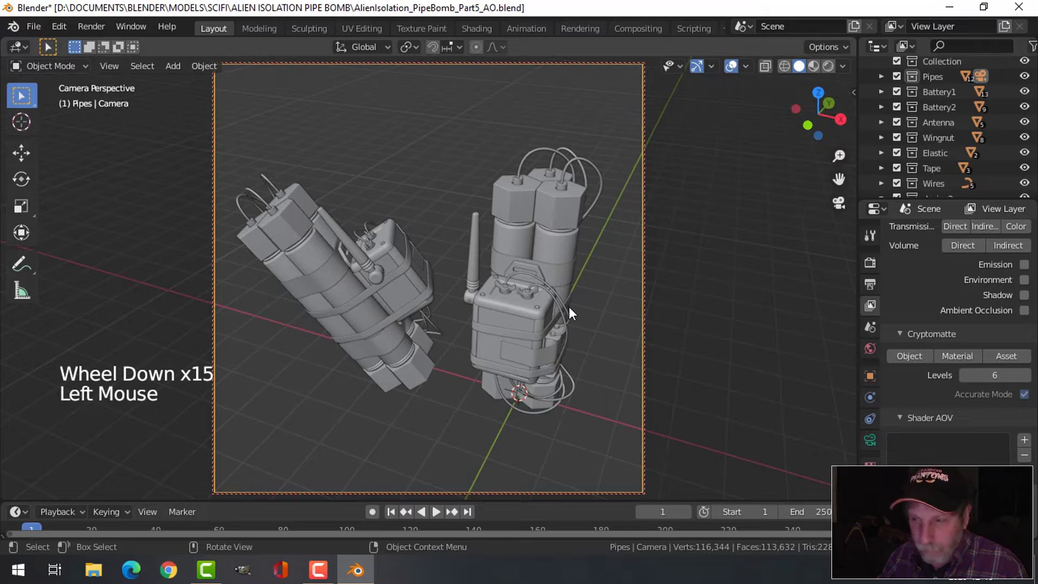
{"action": "key", "text": "ctrl+s"}
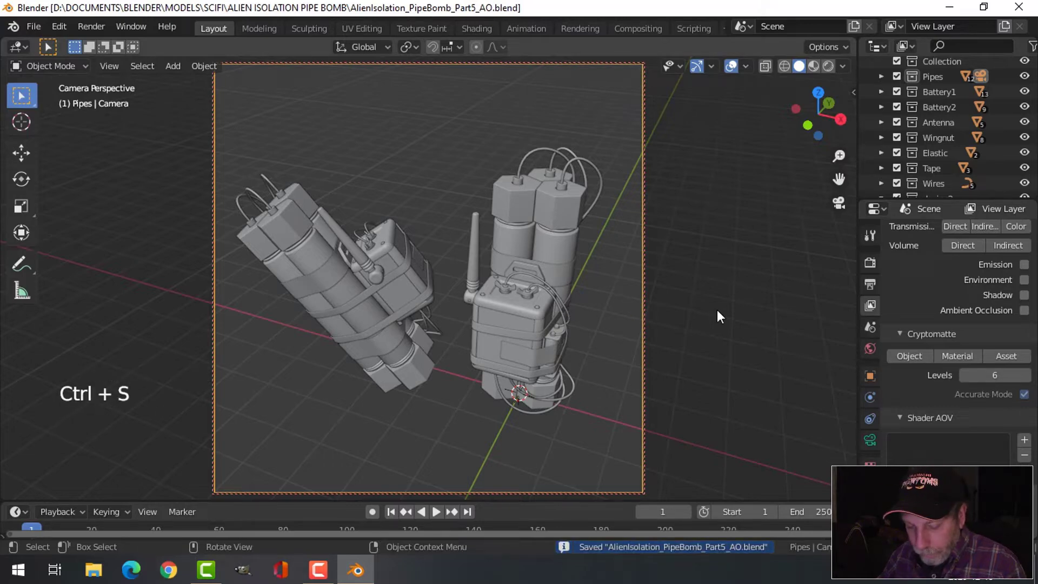
- Leave camera view and select the right-hand pipe
{"action": "key", "text": "n"}
{"action": "key", "text": "n"}
{"action": "key", "text": "KP_0"}
{"action": "middle_click_drag", "start_coordinate": [711, 307], "coordinate": [596, 316]}
{"action": "scroll", "coordinate": [608, 318], "scroll_direction": "down", "scroll_amount": 2}
{"action": "scroll", "coordinate": [632, 317], "scroll_direction": "up", "scroll_amount": 3}
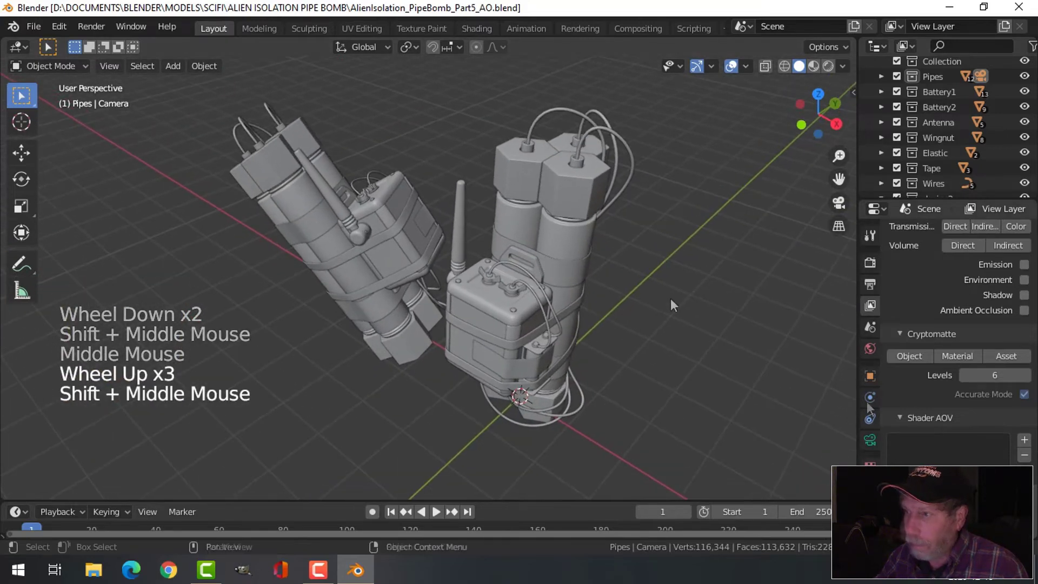
{"action": "left_click", "coordinate": [567, 245]}
- Create a new material on the pipe named 'AO Material'
{"action": "left_click", "coordinate": [870, 502]}
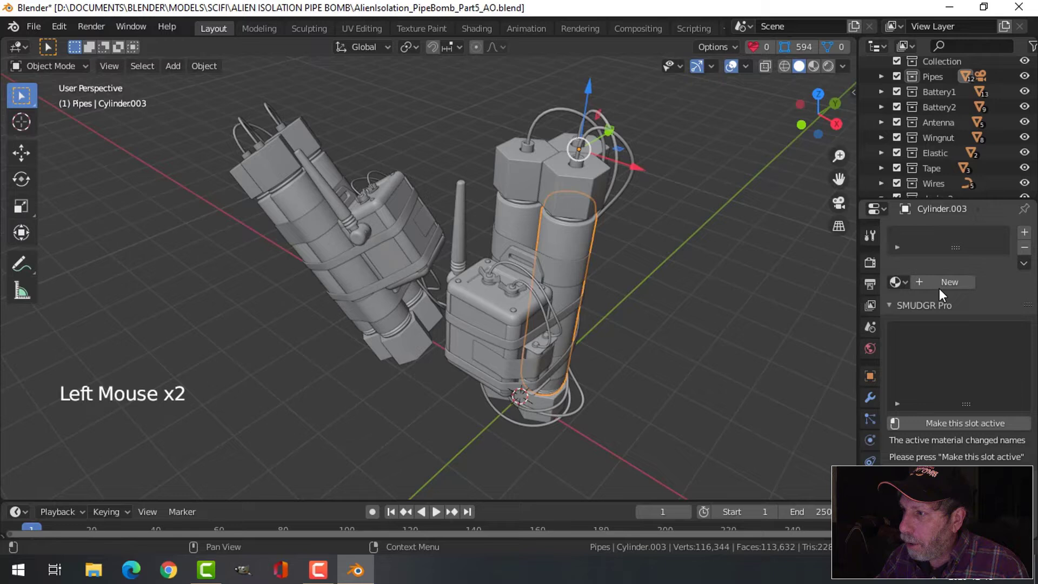
{"action": "left_click", "coordinate": [941, 282]}
{"action": "double_click", "coordinate": [942, 236]}
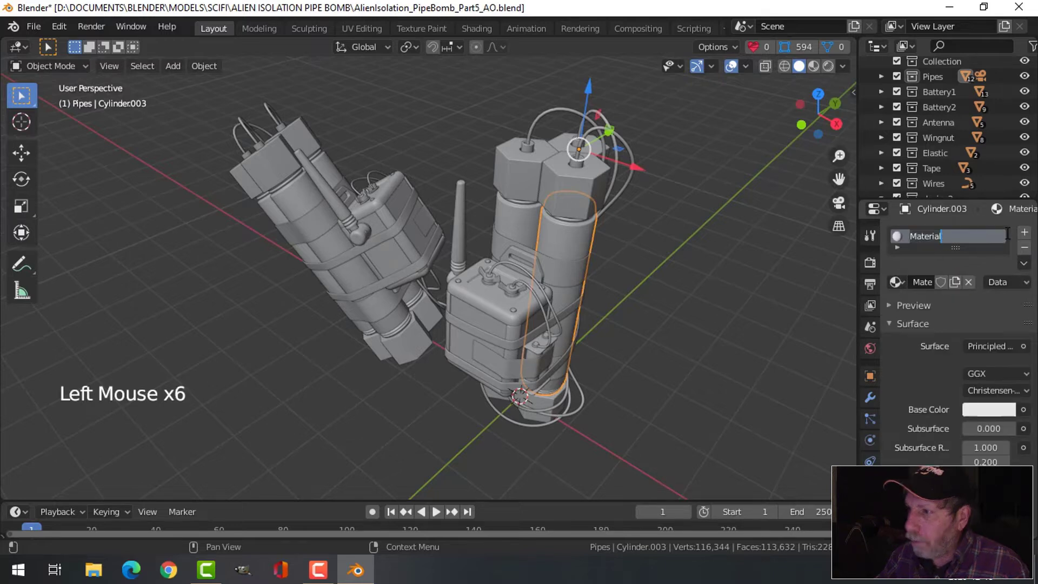
{"action": "type", "text": "AO M"}
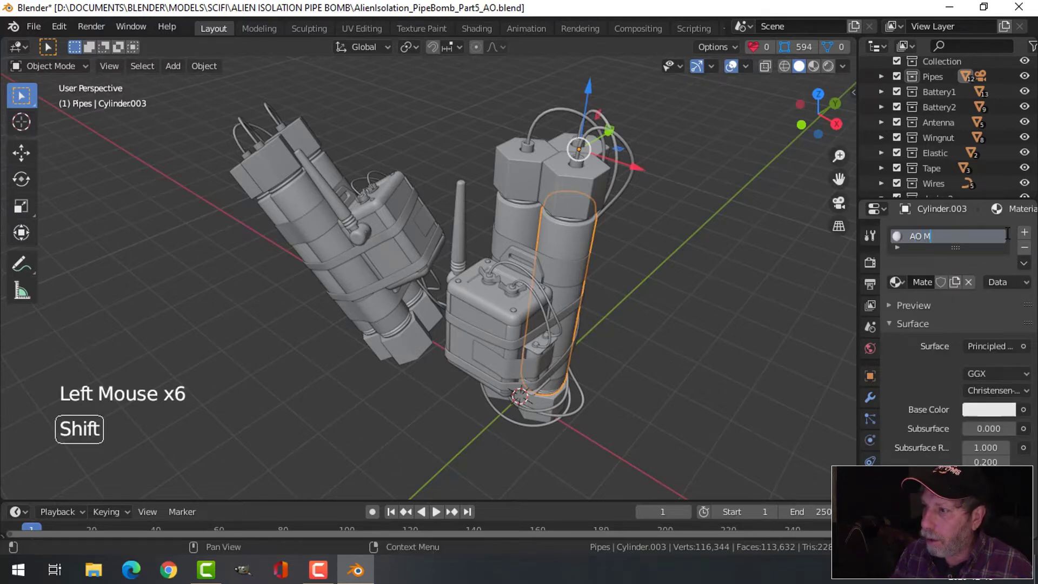
{"action": "type", "text": "aterial"}
{"action": "left_click", "coordinate": [518, 135]}
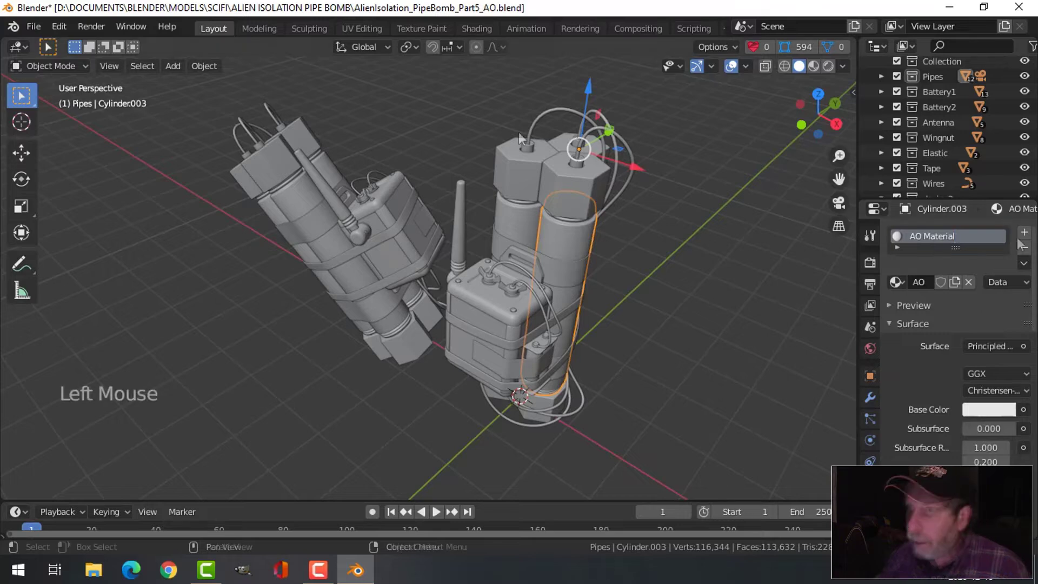
- In the Shading workspace, add an Ambient Occlusion node left of the shader
{"action": "left_click", "coordinate": [478, 28]}
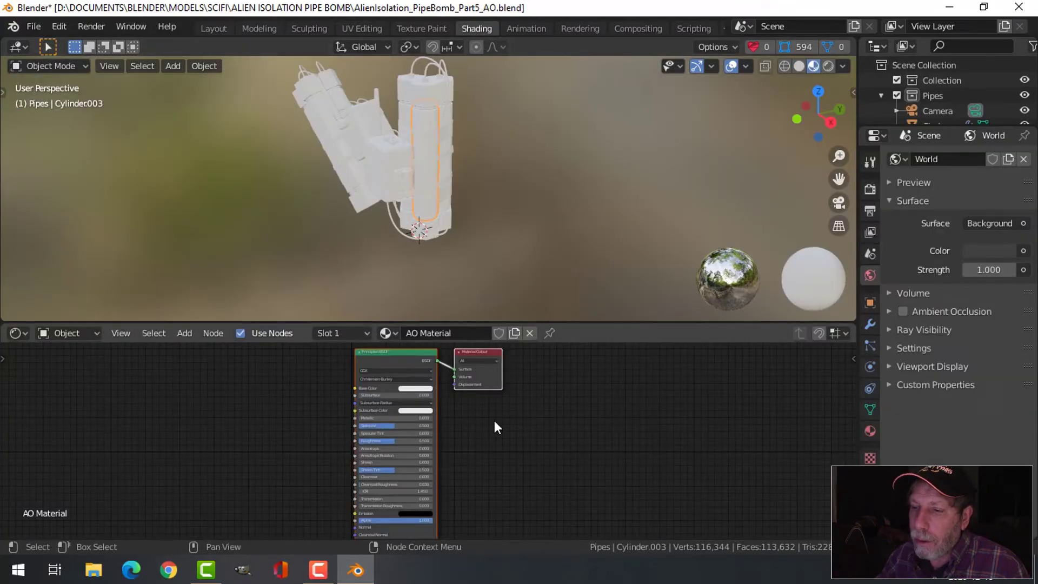
{"action": "left_click_drag", "start_coordinate": [561, 324], "coordinate": [563, 196]}
{"action": "scroll", "coordinate": [525, 345], "scroll_direction": "up", "scroll_amount": 4}
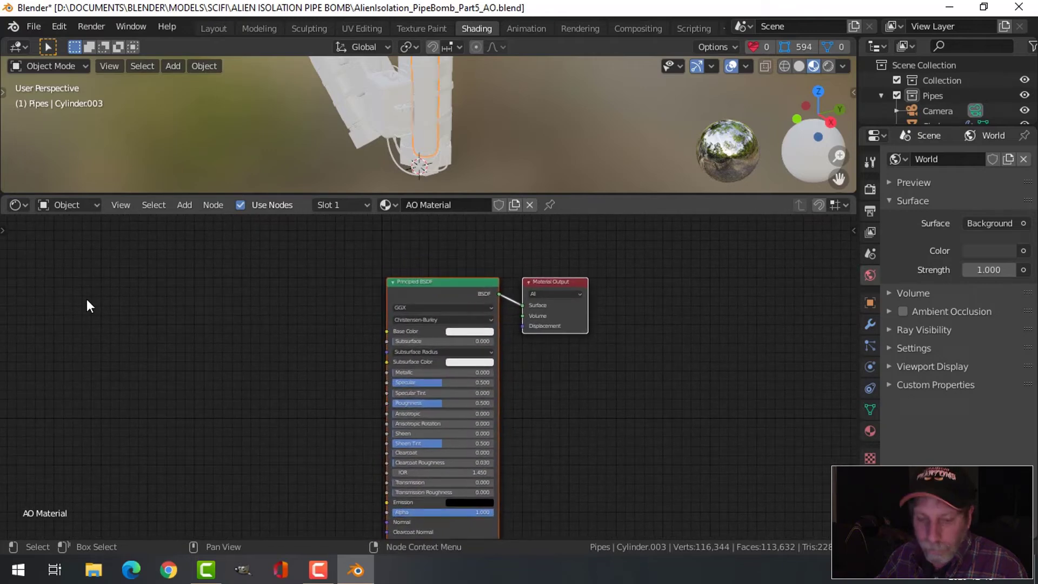
{"action": "key", "text": "shift+a"}
{"action": "mouse_move", "coordinate": [78, 322]}
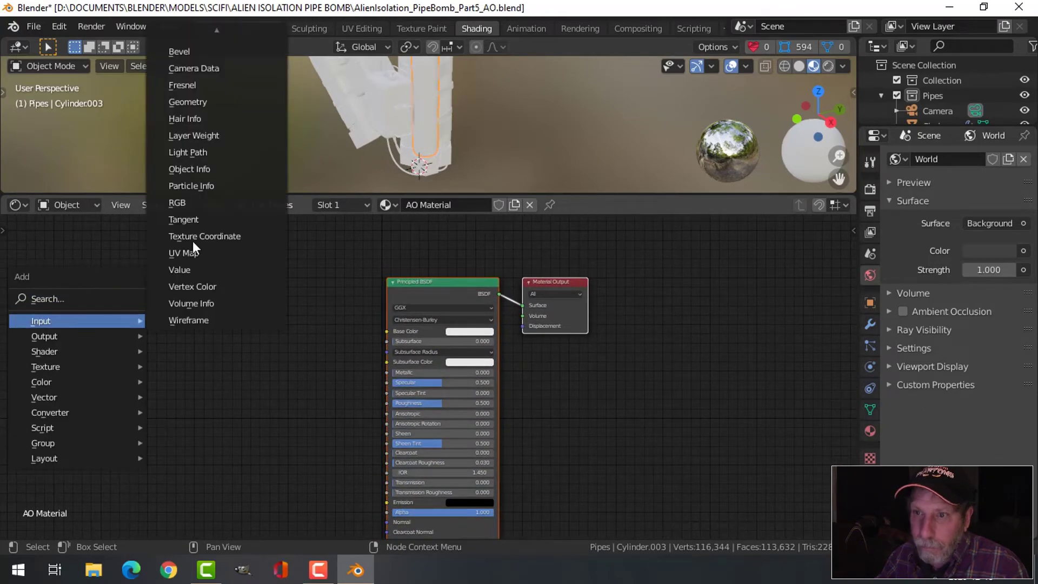
{"action": "mouse_move", "coordinate": [212, 31]}
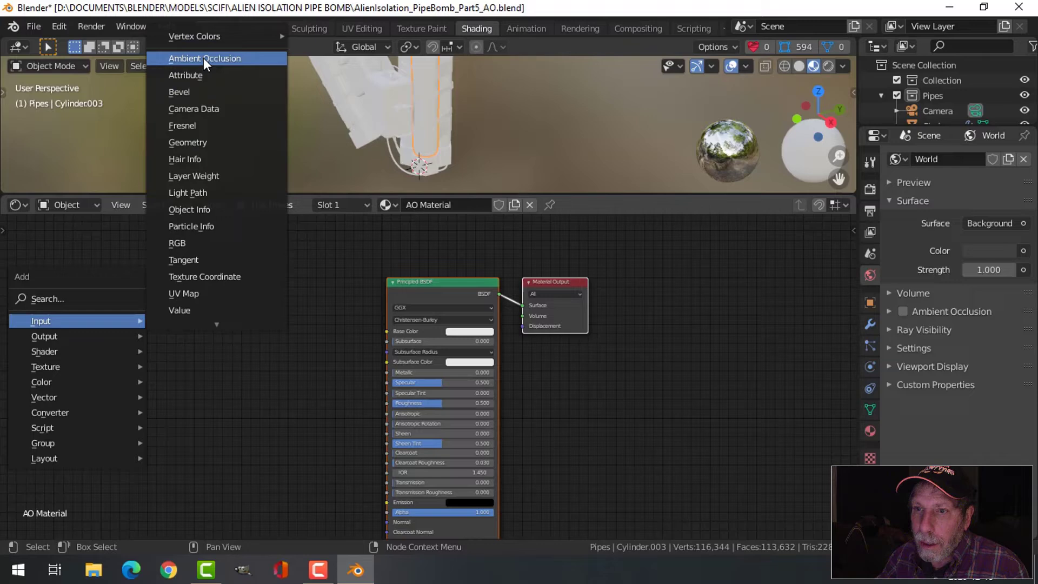
{"action": "left_click", "coordinate": [204, 58]}
{"action": "left_click", "coordinate": [162, 273]}
{"action": "scroll", "coordinate": [216, 284], "scroll_direction": "up", "scroll_amount": 1}
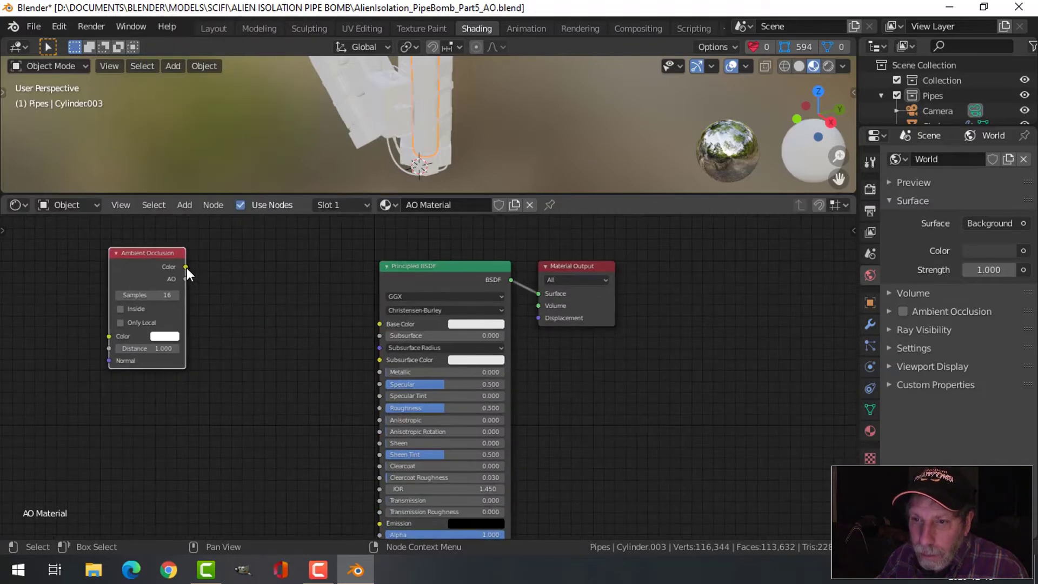
{"action": "left_click_drag", "start_coordinate": [136, 255], "coordinate": [55, 263]}
- Add a ColorRamp, linking AO Color to its Fac and its Color to Base Color
{"action": "key", "text": "shift+a"}
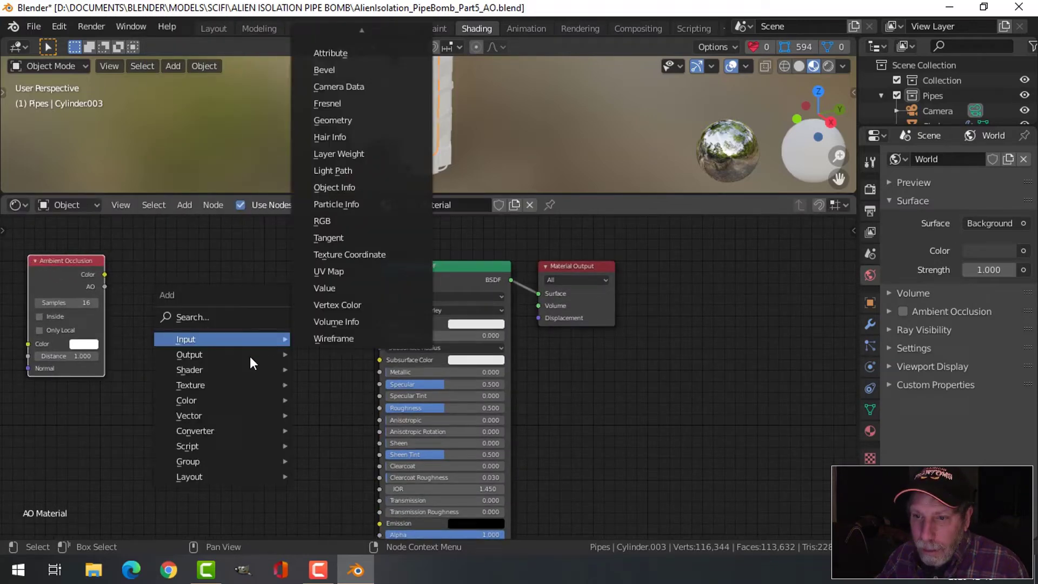
{"action": "mouse_move", "coordinate": [225, 432]}
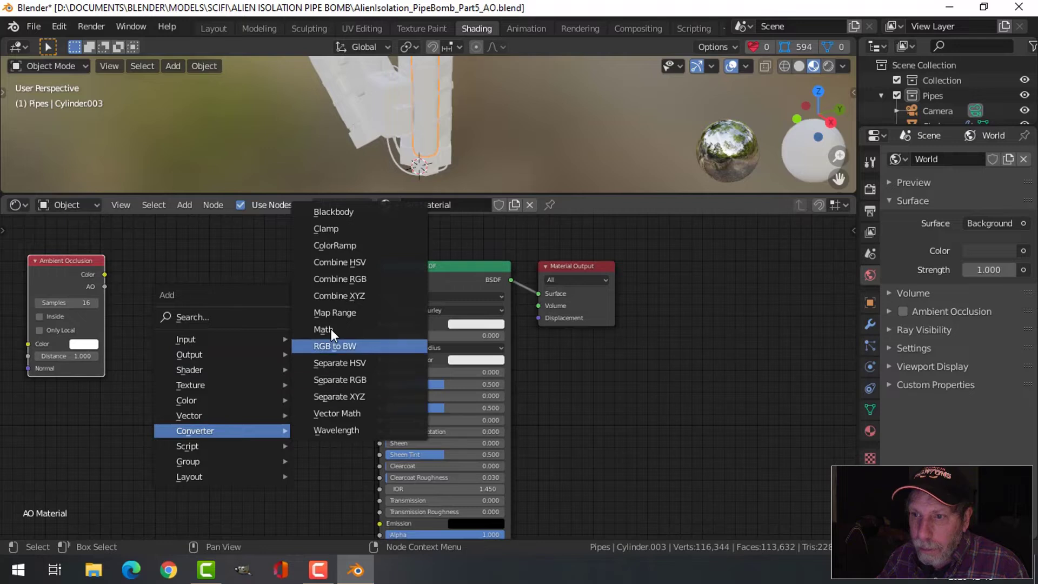
{"action": "left_click", "coordinate": [340, 244]}
{"action": "left_click", "coordinate": [165, 251]}
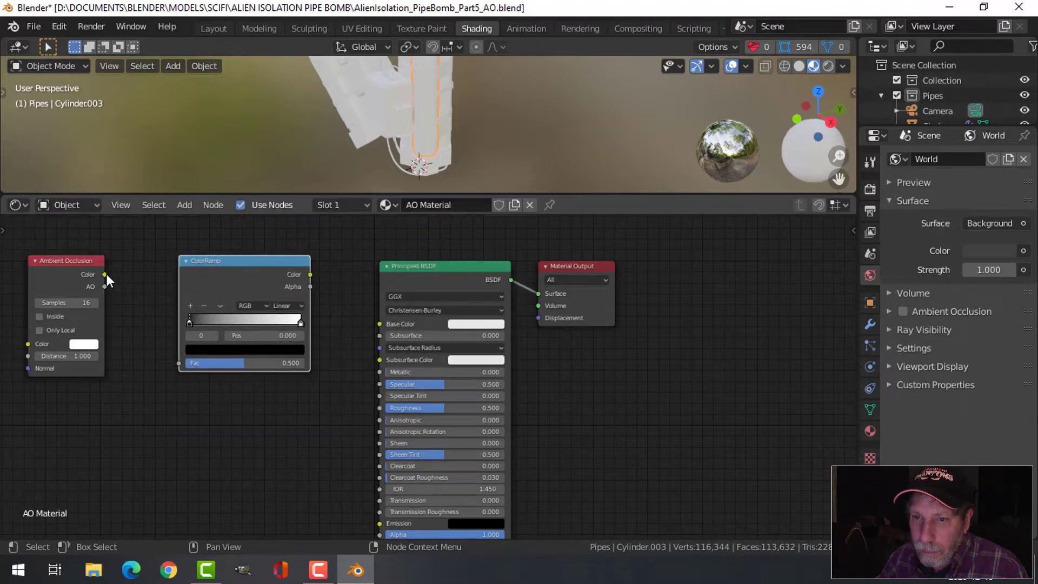
{"action": "left_click_drag", "start_coordinate": [106, 274], "coordinate": [179, 363]}
{"action": "left_click_drag", "start_coordinate": [310, 274], "coordinate": [380, 324]}
- Tint the ColorRamp's white stop a muted cream (H 0.161, S 0.150, V 0.701)
{"action": "scroll", "coordinate": [255, 369], "scroll_direction": "up", "scroll_amount": 1}
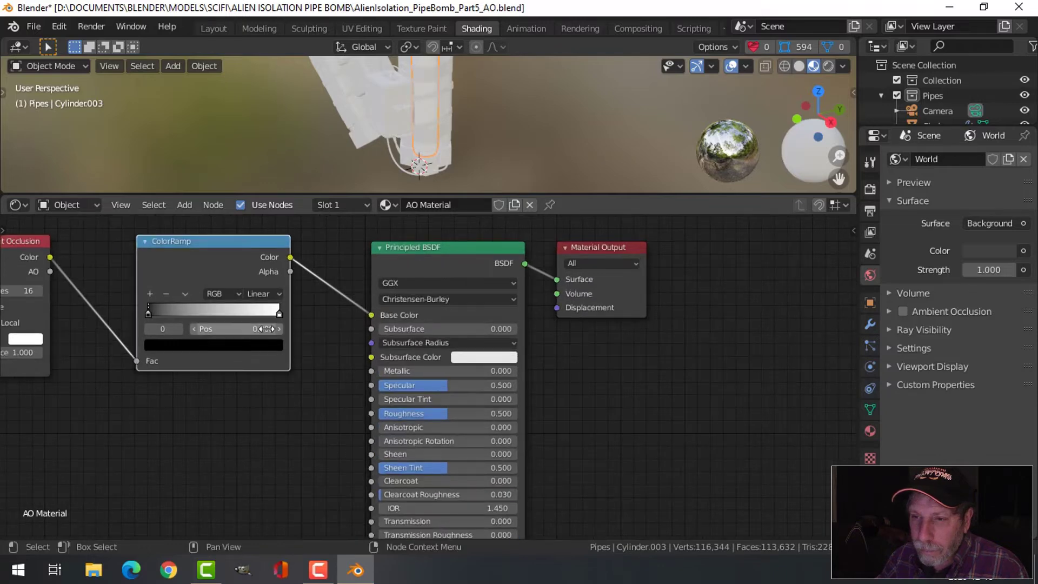
{"action": "left_click", "coordinate": [279, 313]}
{"action": "left_click", "coordinate": [245, 345]}
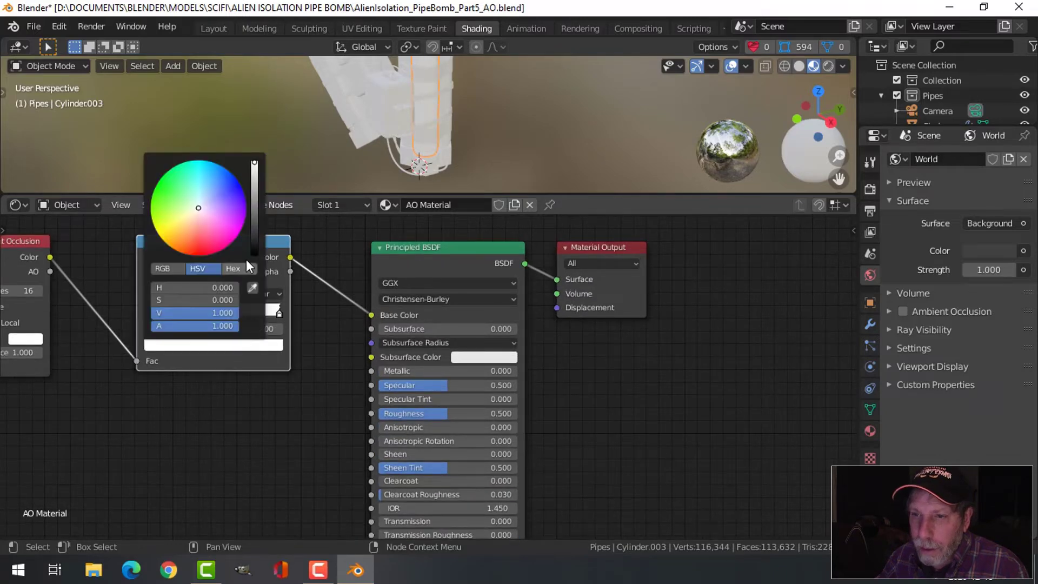
{"action": "left_click_drag", "start_coordinate": [205, 216], "coordinate": [192, 211]}
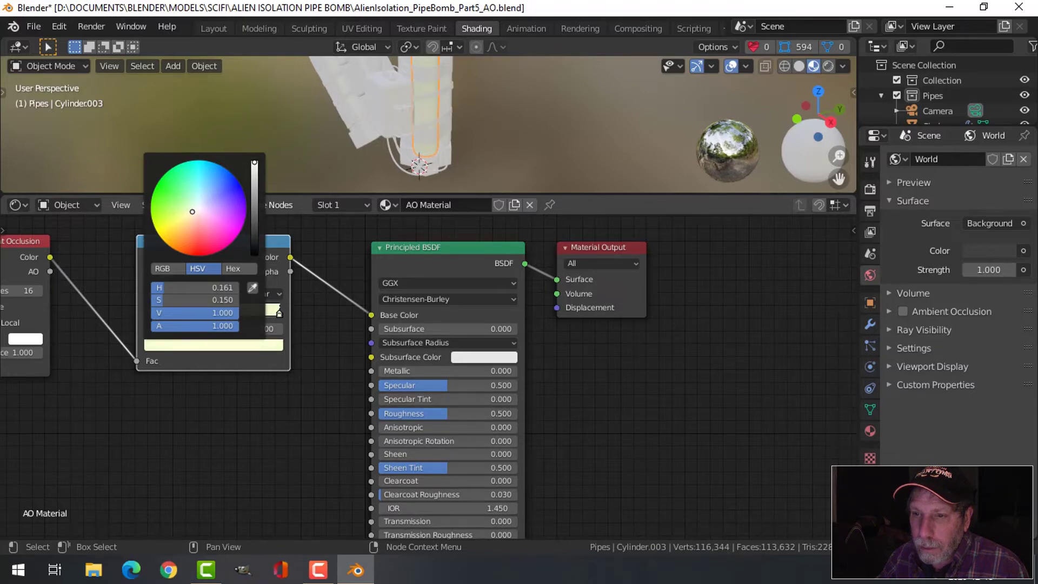
{"action": "left_click_drag", "start_coordinate": [255, 181], "coordinate": [255, 189]}
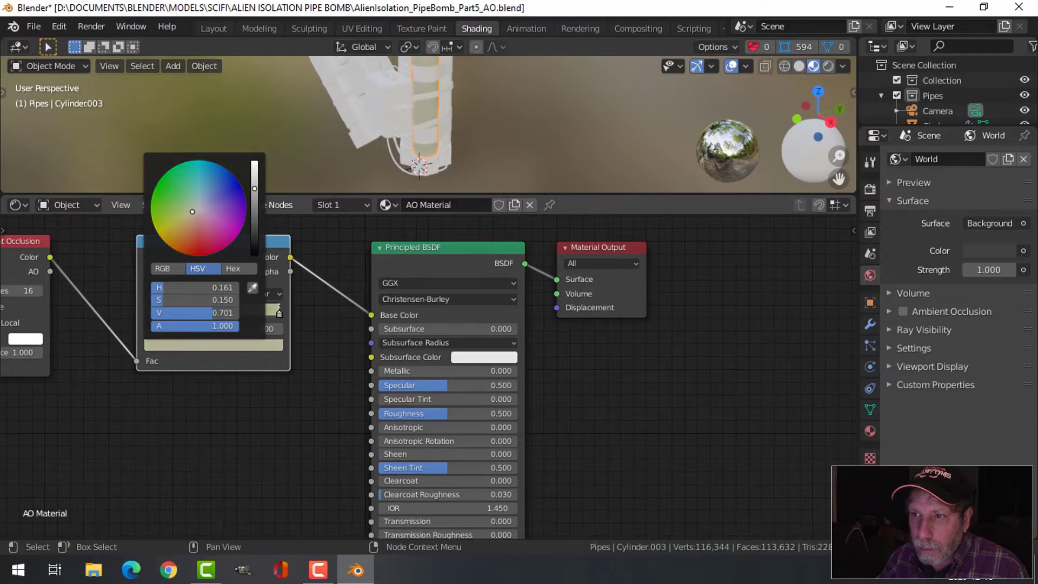
{"action": "middle_click_drag", "start_coordinate": [511, 112], "coordinate": [528, 141], "text": "shift"}
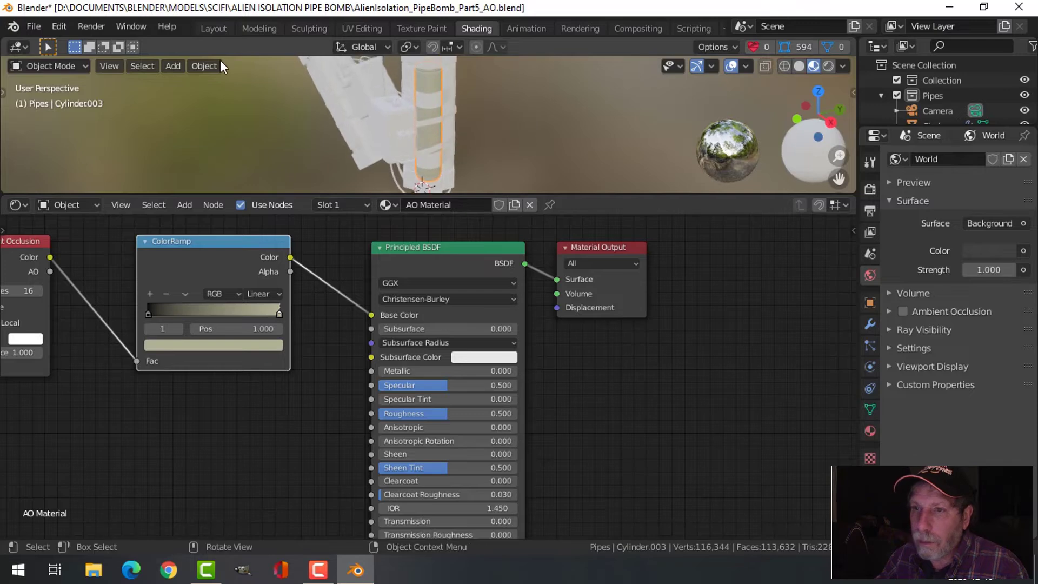
- In Material Preview, link the pipe's AO Material to all objects, then save
{"action": "left_click", "coordinate": [211, 29]}
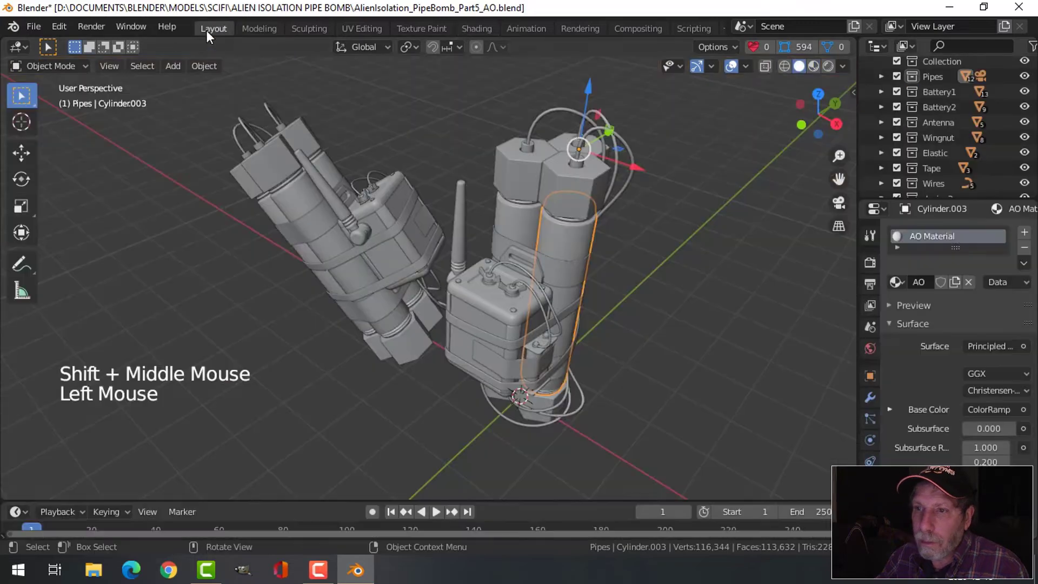
{"action": "left_click", "coordinate": [817, 67]}
{"action": "middle_click_drag", "start_coordinate": [695, 261], "coordinate": [663, 248]}
{"action": "key", "text": "a"}
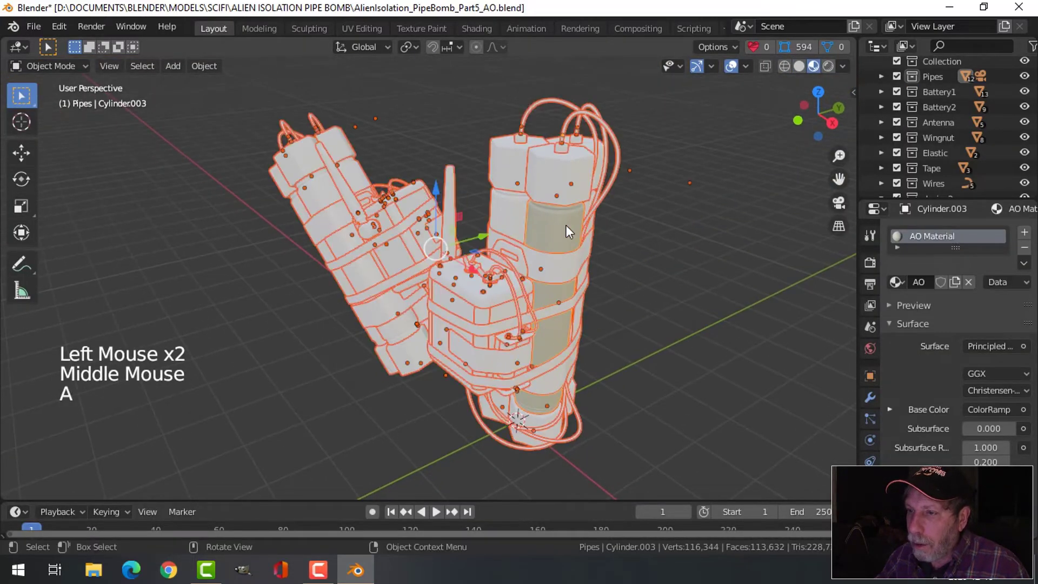
{"action": "left_click", "coordinate": [563, 223], "text": "shift"}
{"action": "left_click", "coordinate": [563, 224], "text": "shift"}
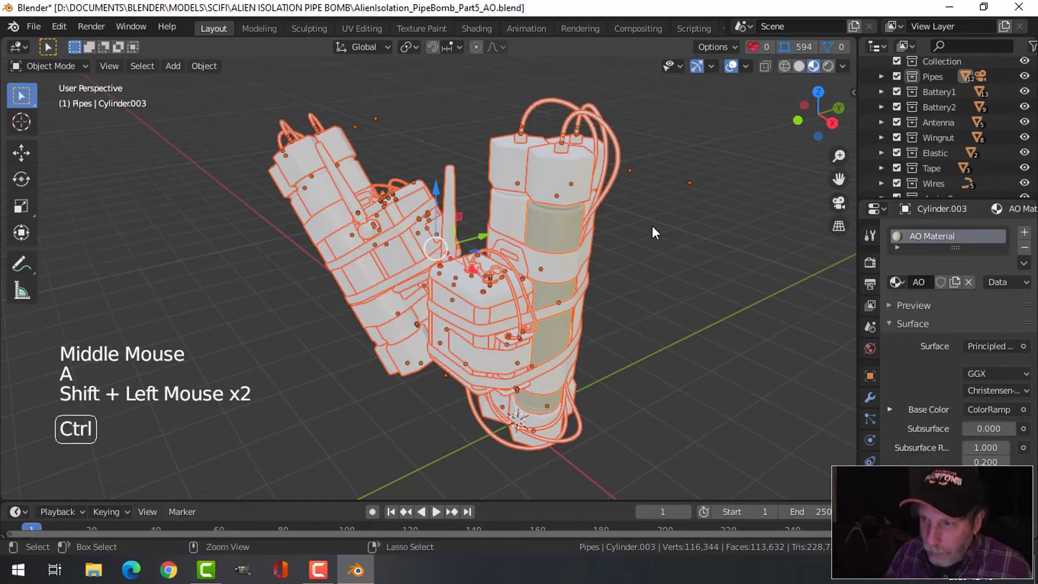
{"action": "key", "text": "ctrl+l"}
{"action": "left_click", "coordinate": [676, 264]}
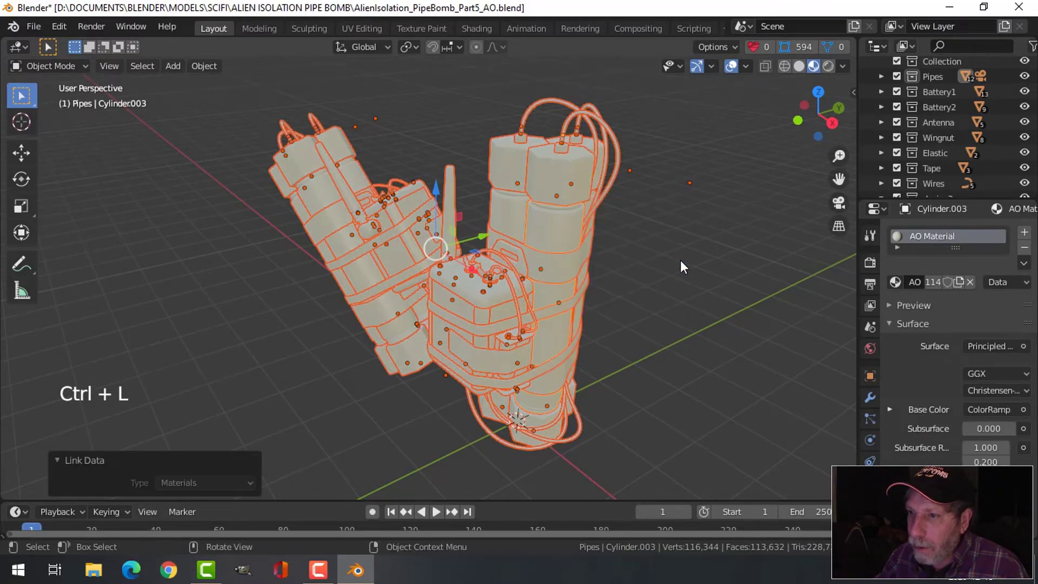
{"action": "key", "text": "alt+a"}
{"action": "key", "text": "ctrl+s"}
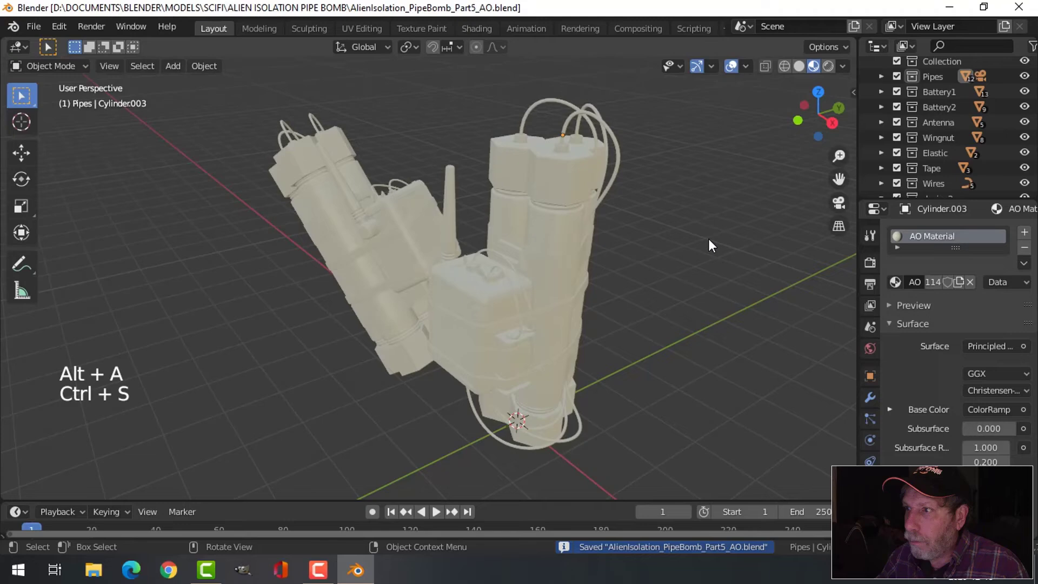
- Enable Scene World preview and set the world colour to Environment Texture kloppenheim_01_1k.hdr
{"action": "left_click", "coordinate": [844, 66]}
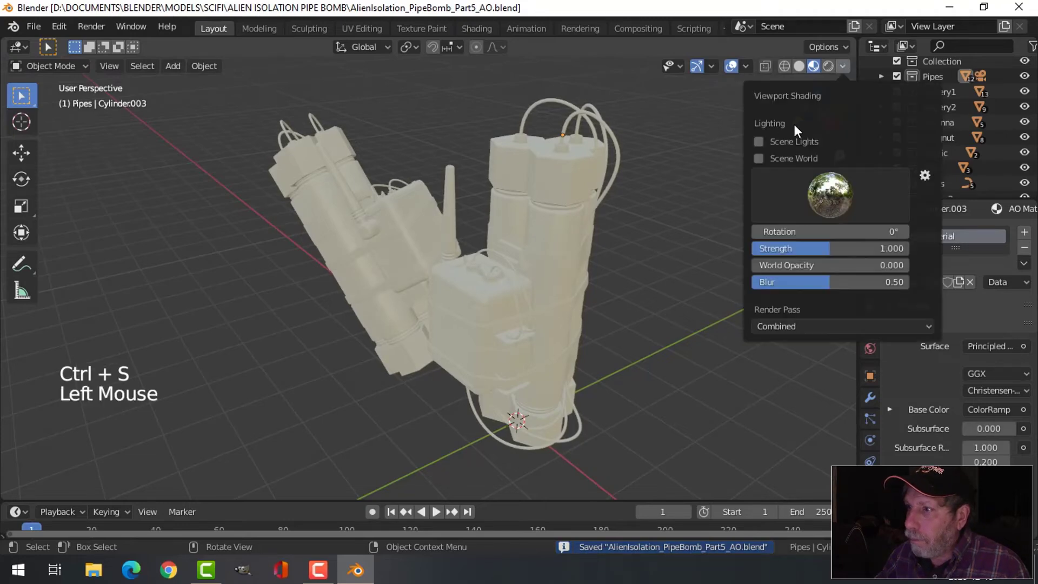
{"action": "left_click", "coordinate": [760, 155]}
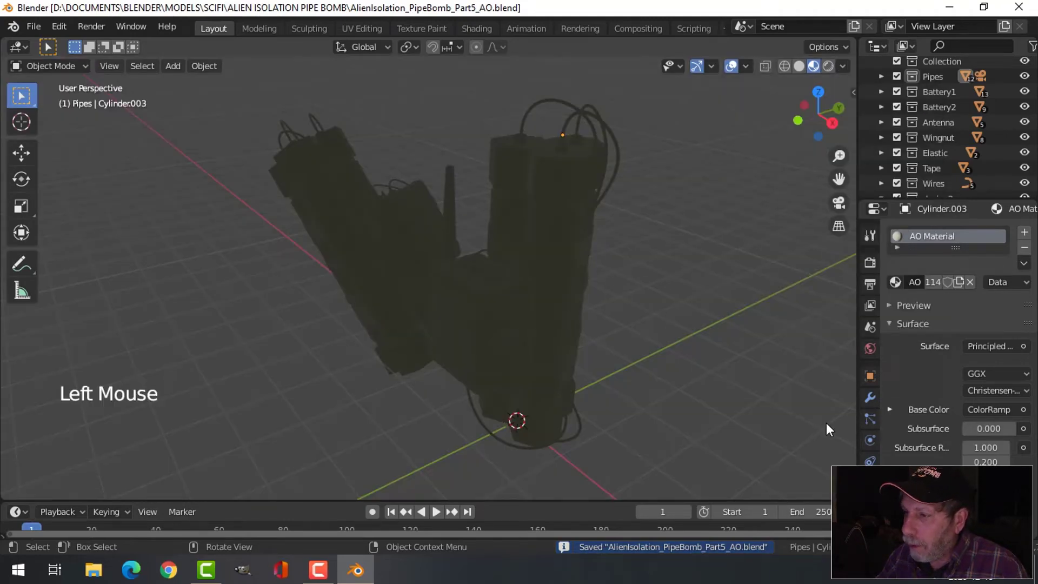
{"action": "left_click", "coordinate": [870, 348]}
{"action": "left_click", "coordinate": [1023, 324]}
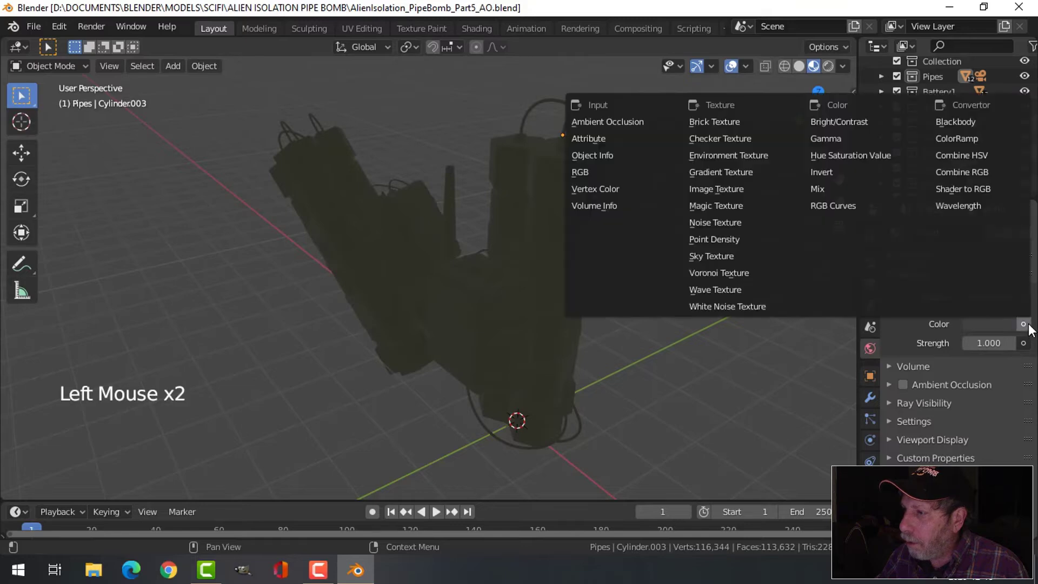
{"action": "left_click", "coordinate": [729, 155]}
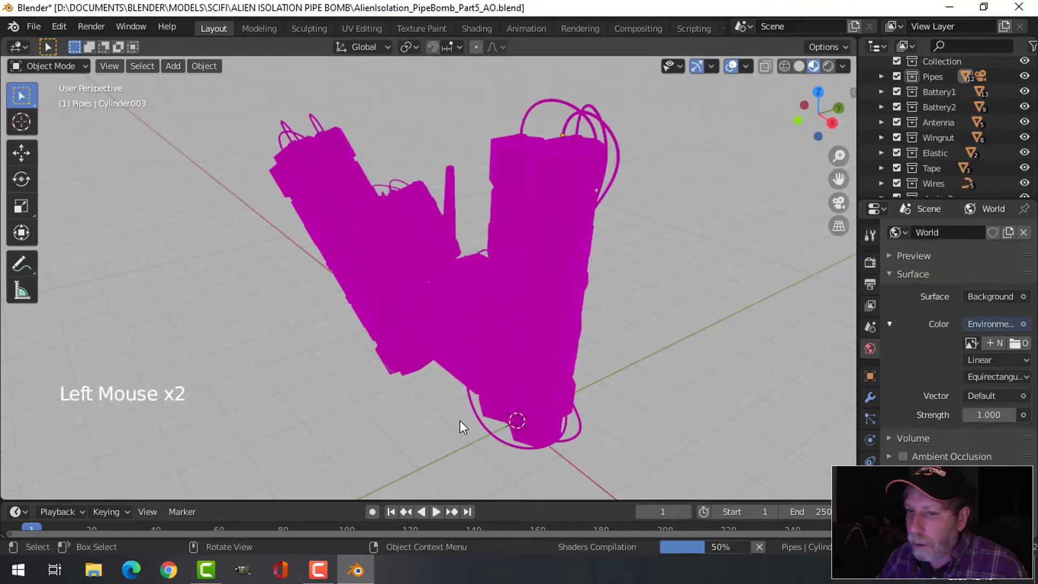
{"action": "left_click", "coordinate": [1016, 346]}
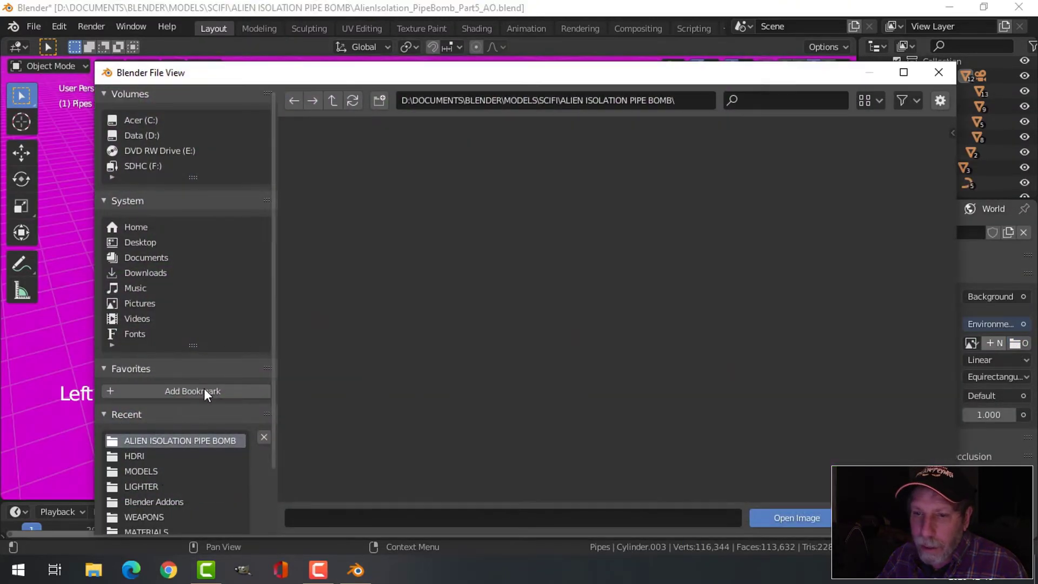
{"action": "left_click", "coordinate": [162, 456]}
{"action": "left_click", "coordinate": [317, 303]}
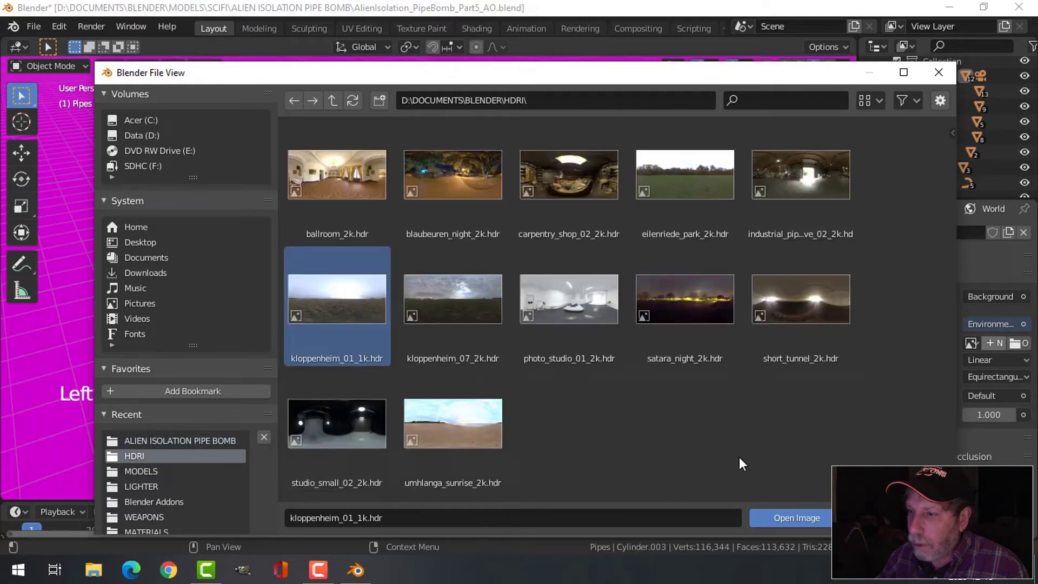
{"action": "left_click", "coordinate": [797, 518]}
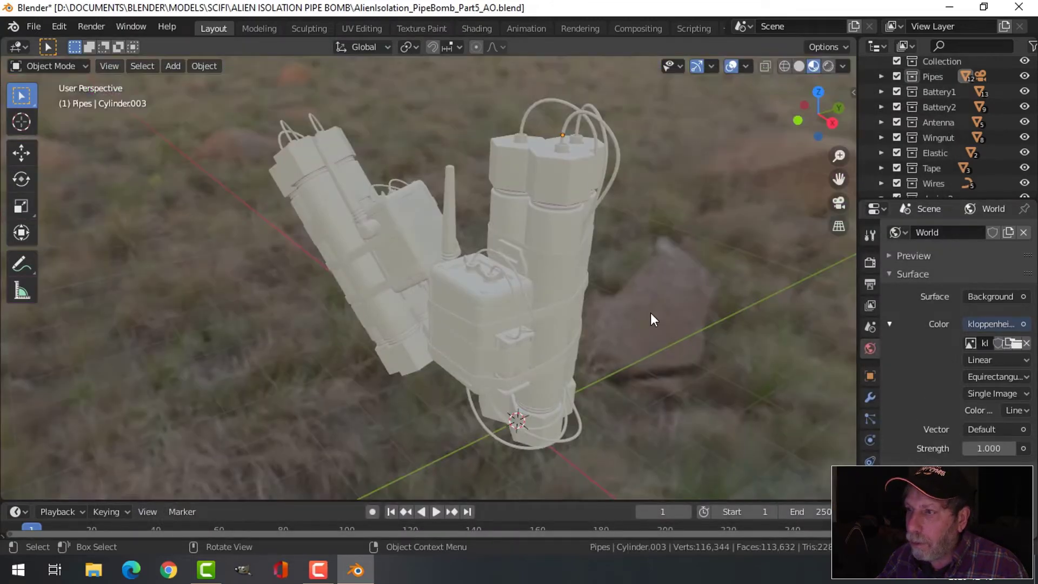
{"action": "left_click", "coordinate": [316, 27]}
- Show the World node tree and move the Environment Texture node further left
{"action": "left_click", "coordinate": [471, 27]}
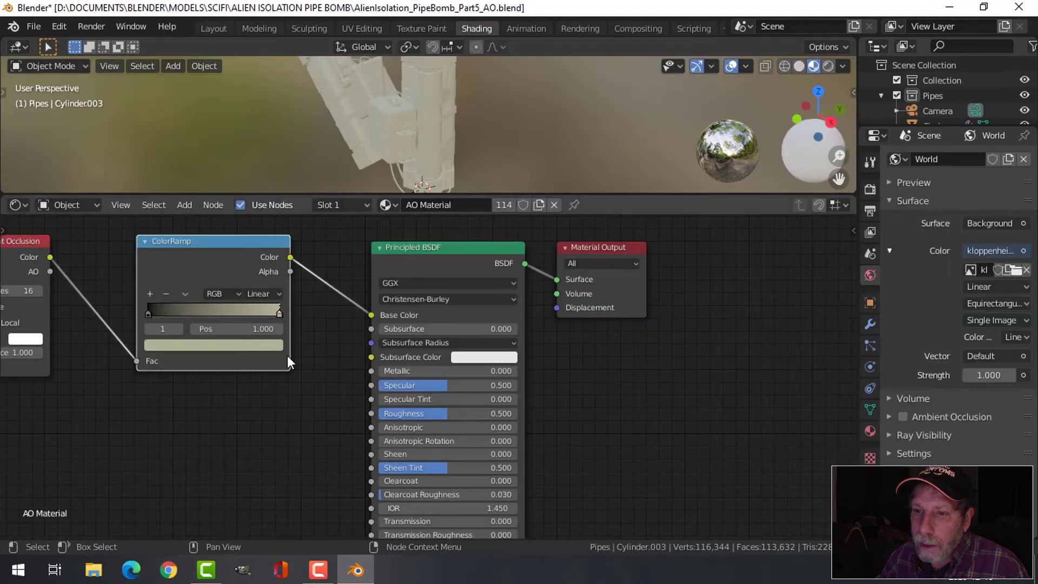
{"action": "scroll", "coordinate": [262, 378], "scroll_direction": "down", "scroll_amount": 2}
{"action": "left_click", "coordinate": [85, 207]}
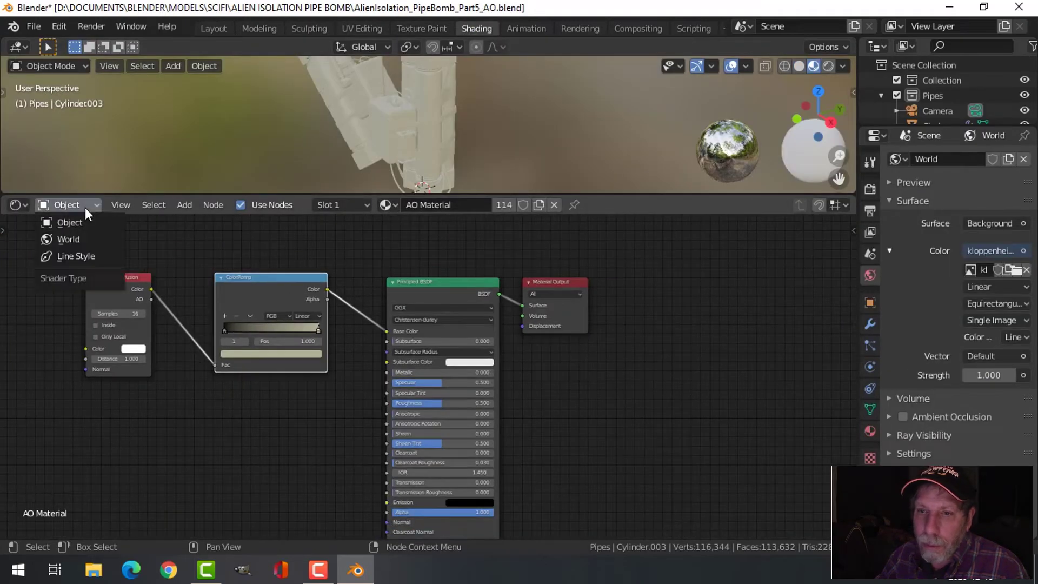
{"action": "left_click", "coordinate": [78, 239]}
{"action": "left_click", "coordinate": [358, 308]}
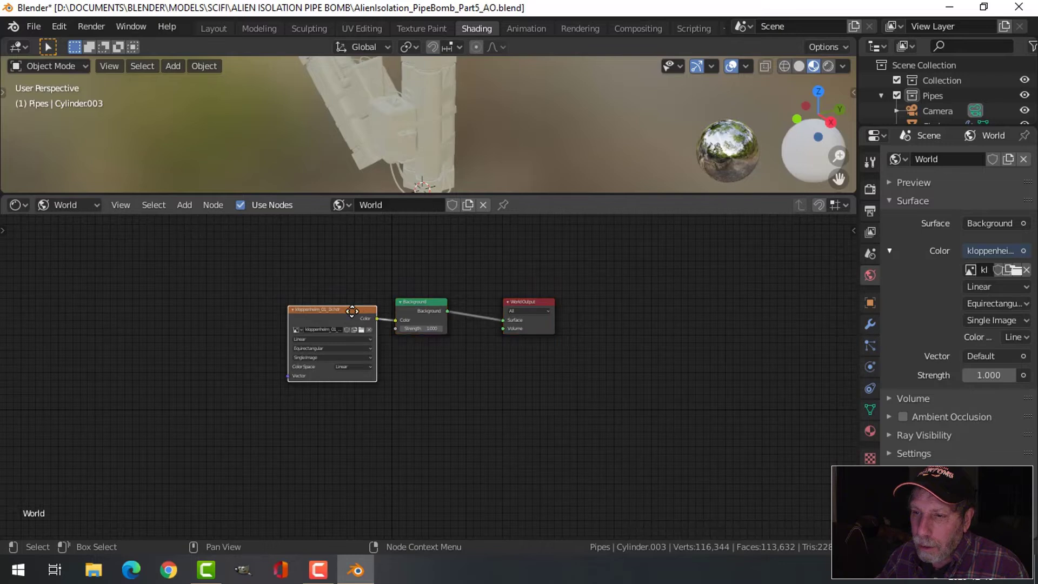
{"action": "left_click_drag", "start_coordinate": [359, 308], "coordinate": [189, 303]}
- Duplicate the Background node and set the copy's colour to dark grey
{"action": "left_click", "coordinate": [416, 300]}
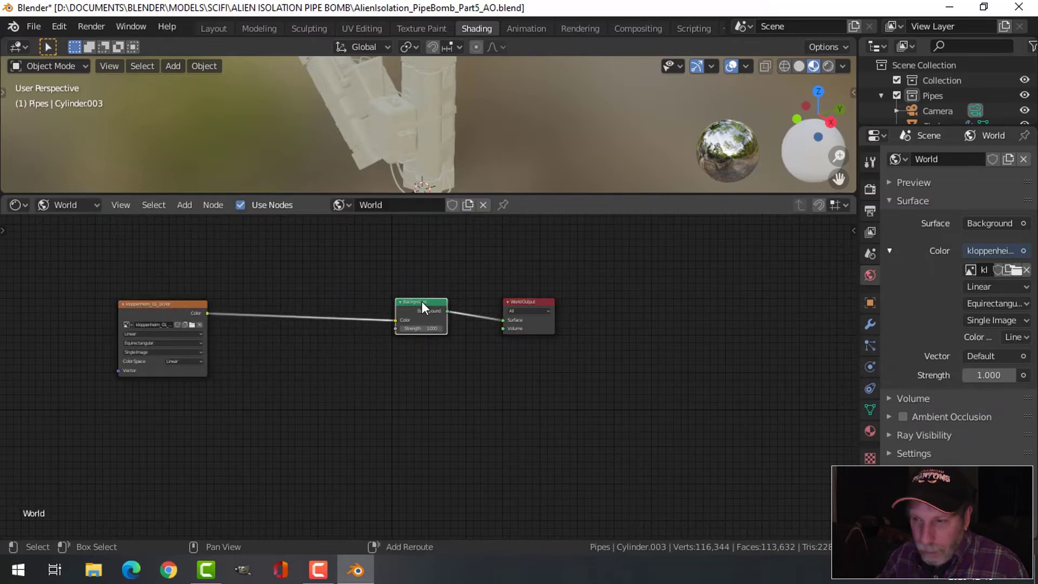
{"action": "key", "text": "shift+d"}
{"action": "left_click", "coordinate": [361, 367]}
{"action": "scroll", "coordinate": [300, 369], "scroll_direction": "up", "scroll_amount": 3}
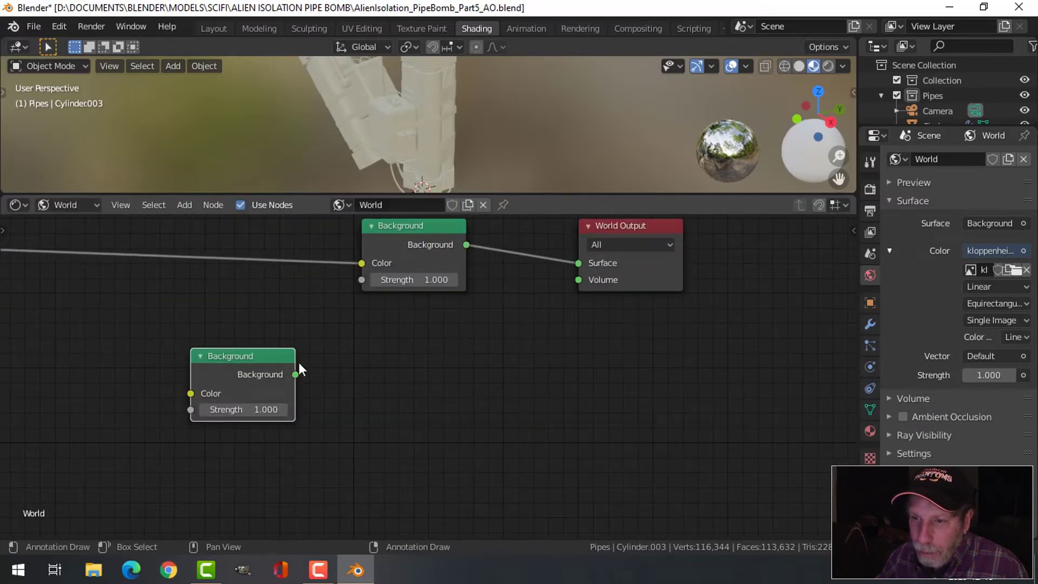
{"action": "left_click", "coordinate": [278, 399]}
{"action": "left_click_drag", "start_coordinate": [378, 269], "coordinate": [376, 276]}
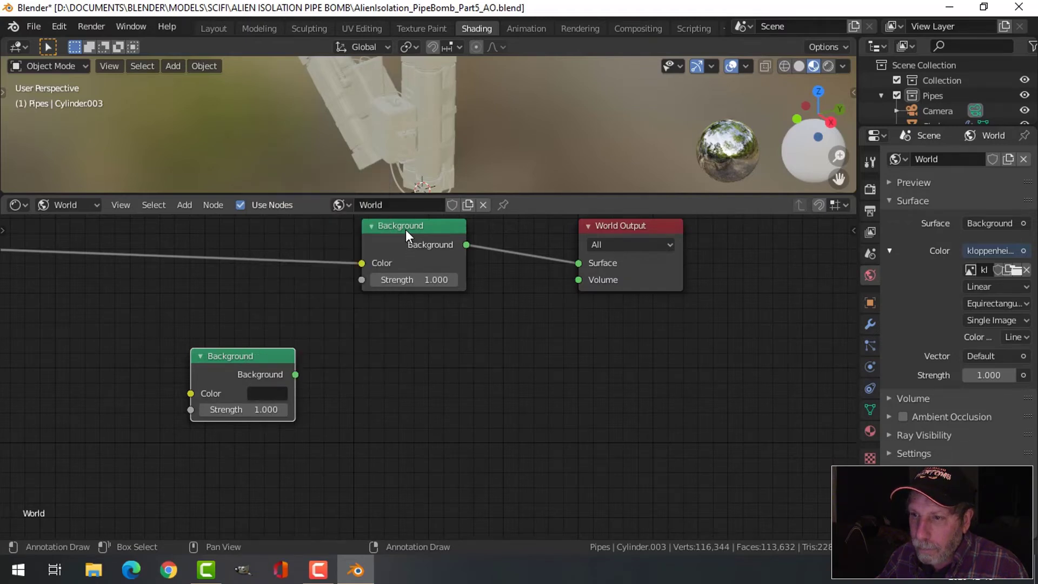
{"action": "left_click_drag", "start_coordinate": [405, 229], "coordinate": [241, 243]}
- Insert a Mix Shader before World Output, with the dark Background in its second input
{"action": "key", "text": "shift+a"}
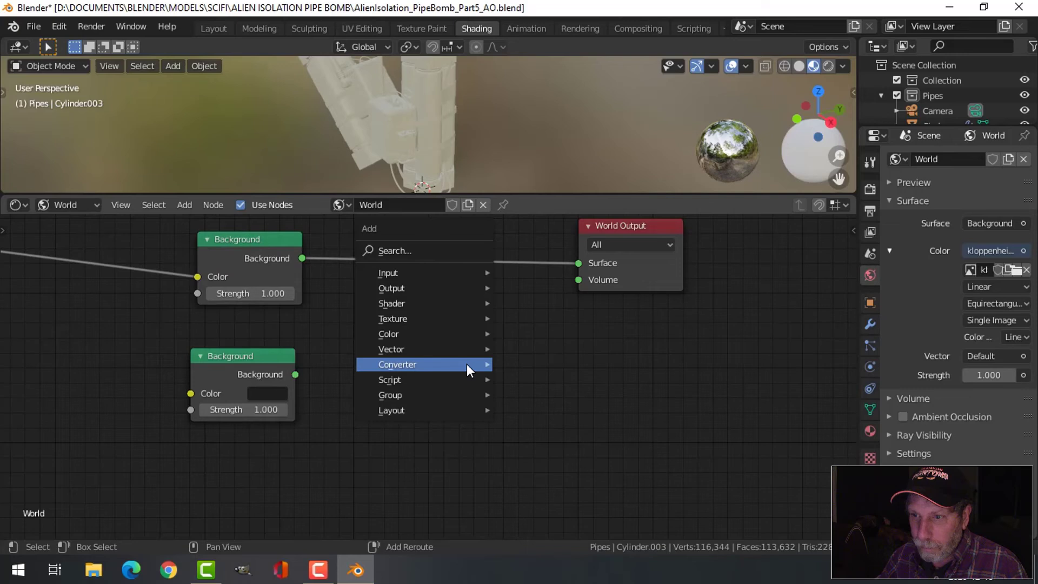
{"action": "mouse_move", "coordinate": [410, 304]}
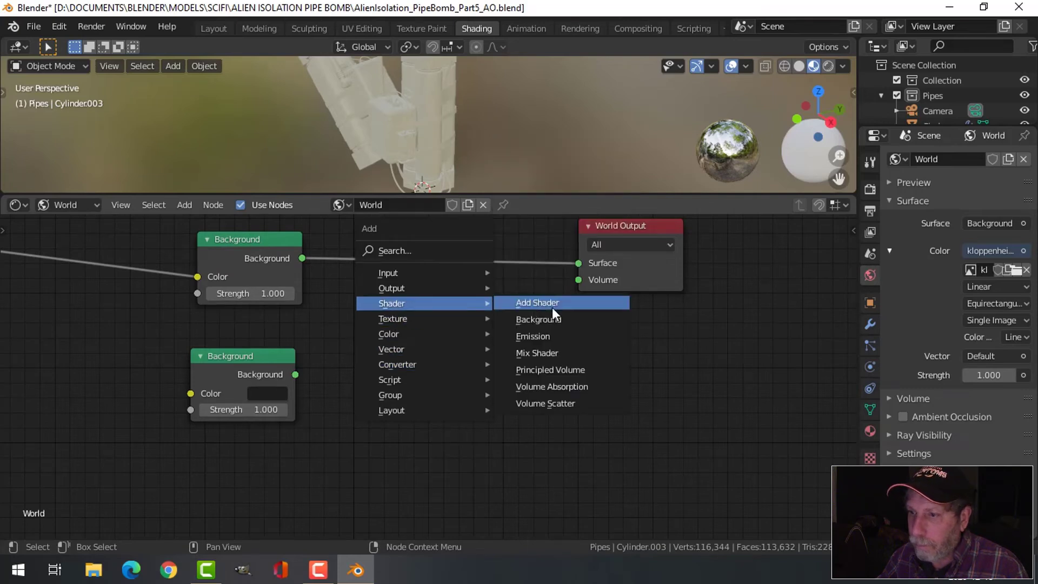
{"action": "left_click", "coordinate": [557, 353]}
{"action": "left_click", "coordinate": [460, 259]}
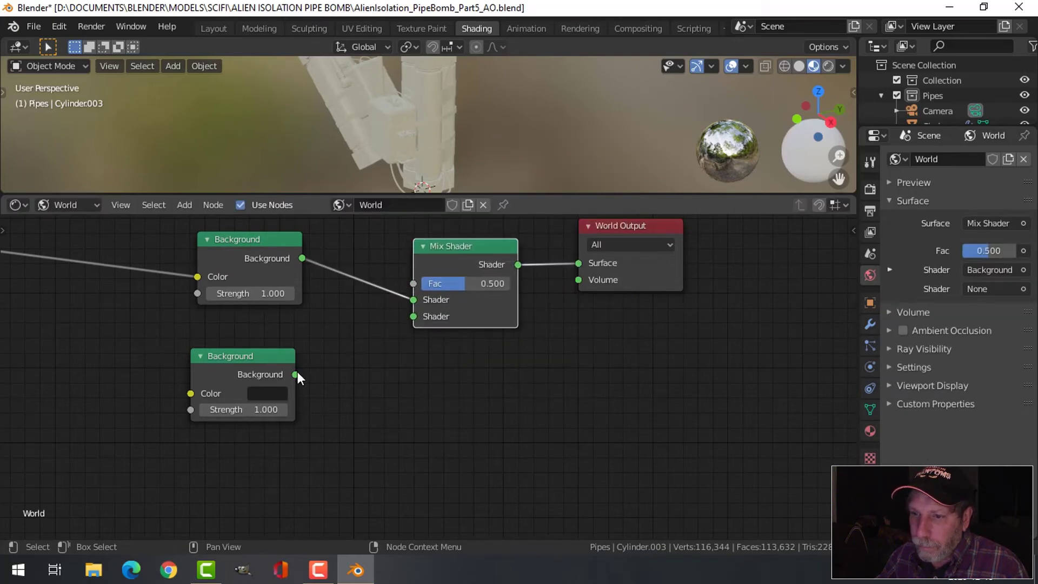
{"action": "left_click_drag", "start_coordinate": [295, 374], "coordinate": [414, 317]}
{"action": "scroll", "coordinate": [394, 312], "scroll_direction": "down", "scroll_amount": 2}
{"action": "scroll", "coordinate": [364, 342], "scroll_direction": "up", "scroll_amount": 5, "text": "shift"}
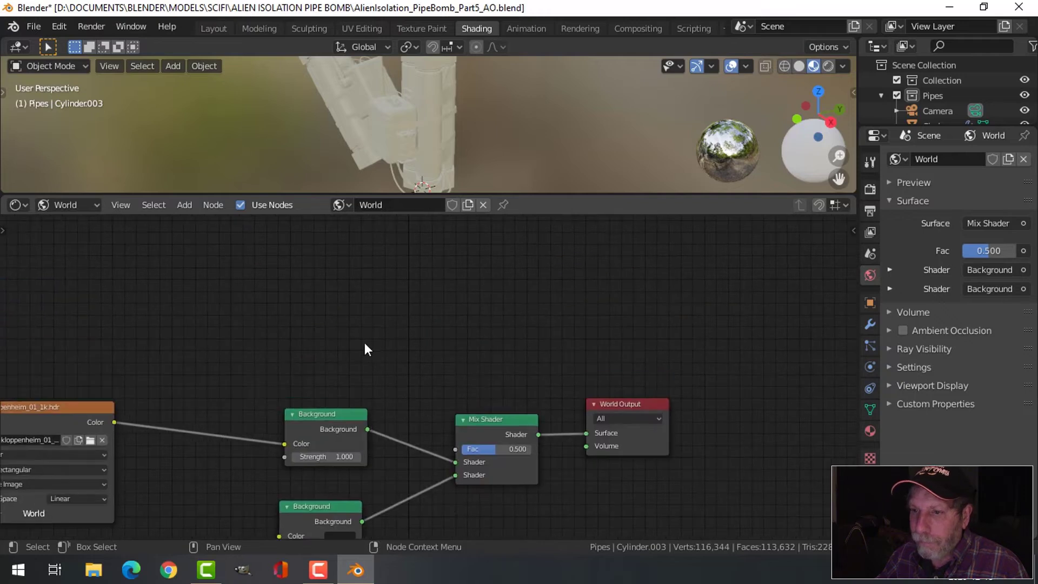
- Add a Light Path node and plug Is Camera Ray into the Mix Shader factor
{"action": "key", "text": "shift+a"}
{"action": "mouse_move", "coordinate": [240, 239]}
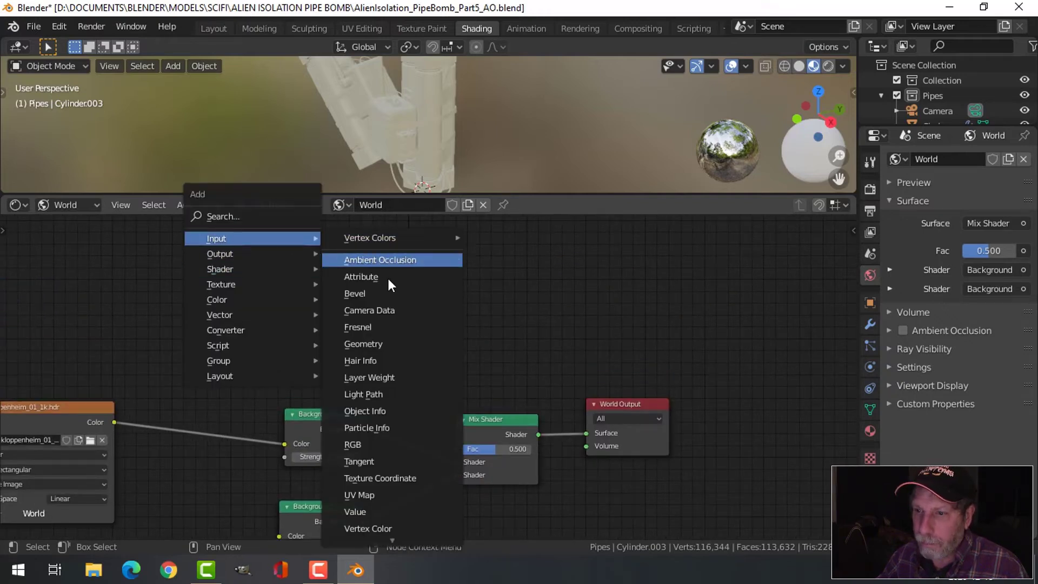
{"action": "left_click", "coordinate": [379, 394]}
{"action": "left_click", "coordinate": [263, 222]}
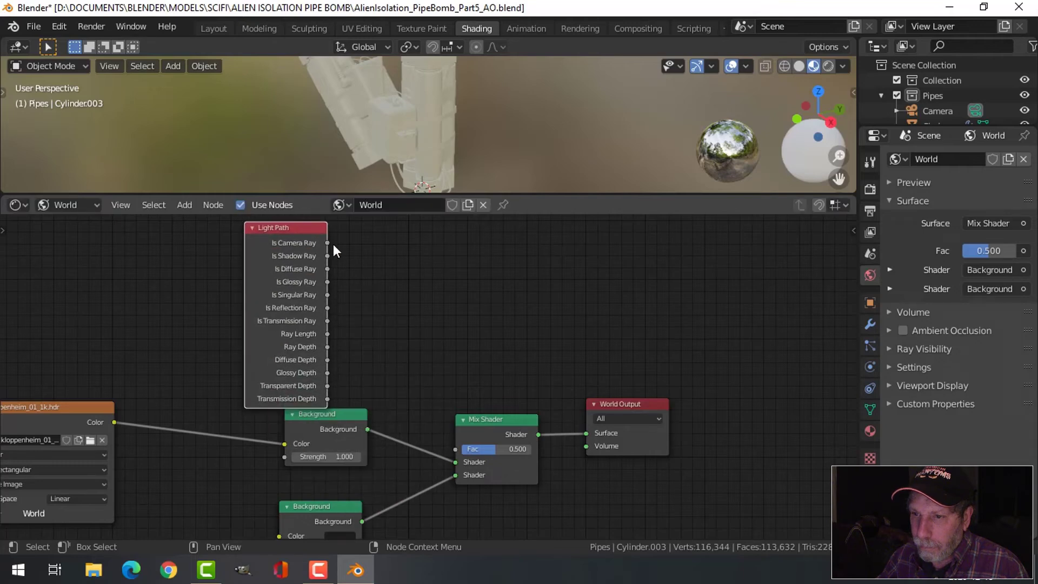
{"action": "left_click_drag", "start_coordinate": [326, 243], "coordinate": [455, 449]}
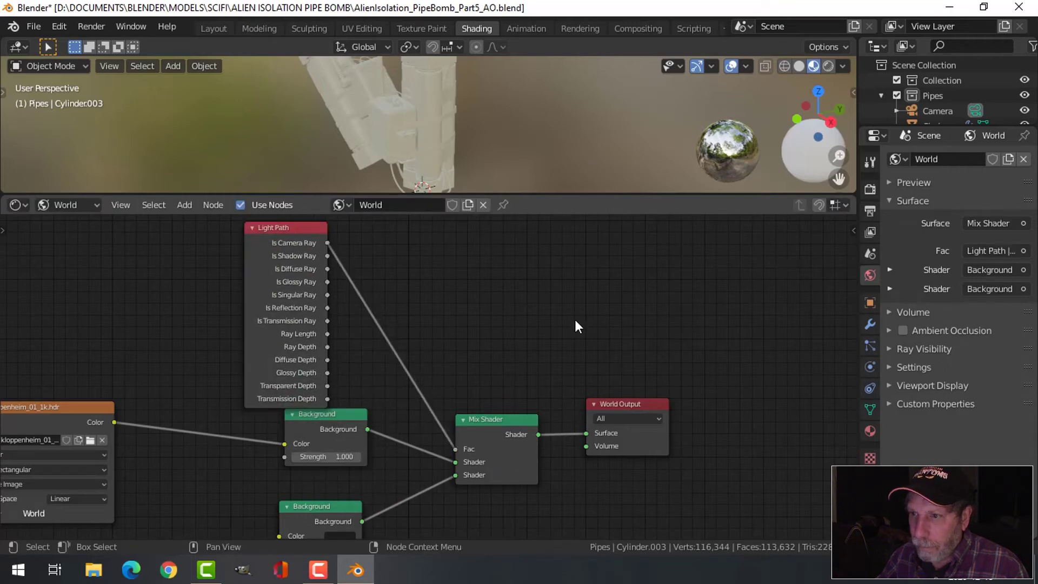
- Check the camera view without gizmos or overlays, then save and render the frame
{"action": "left_click", "coordinate": [209, 29]}
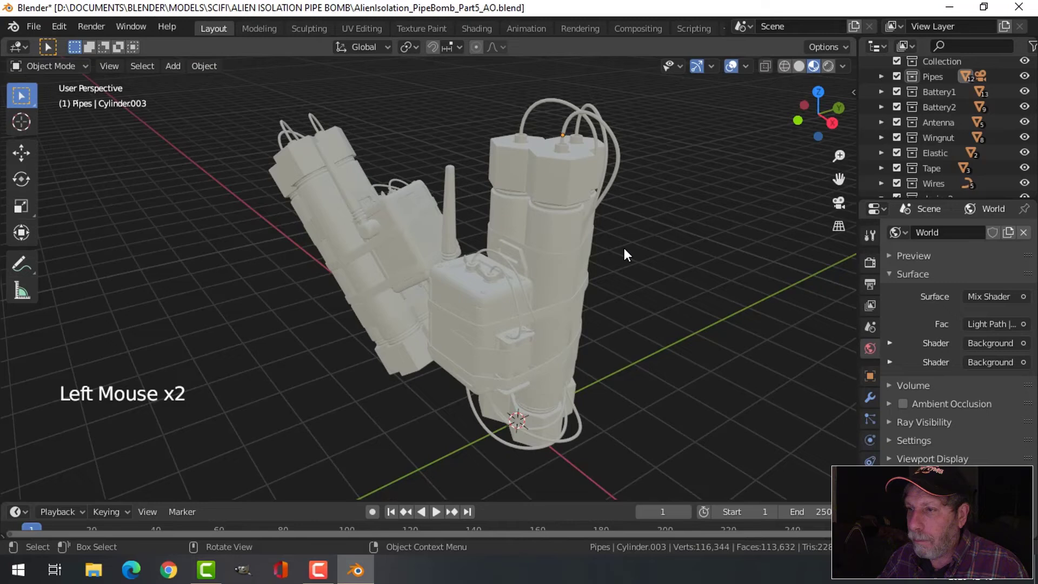
{"action": "left_click", "coordinate": [701, 69]}
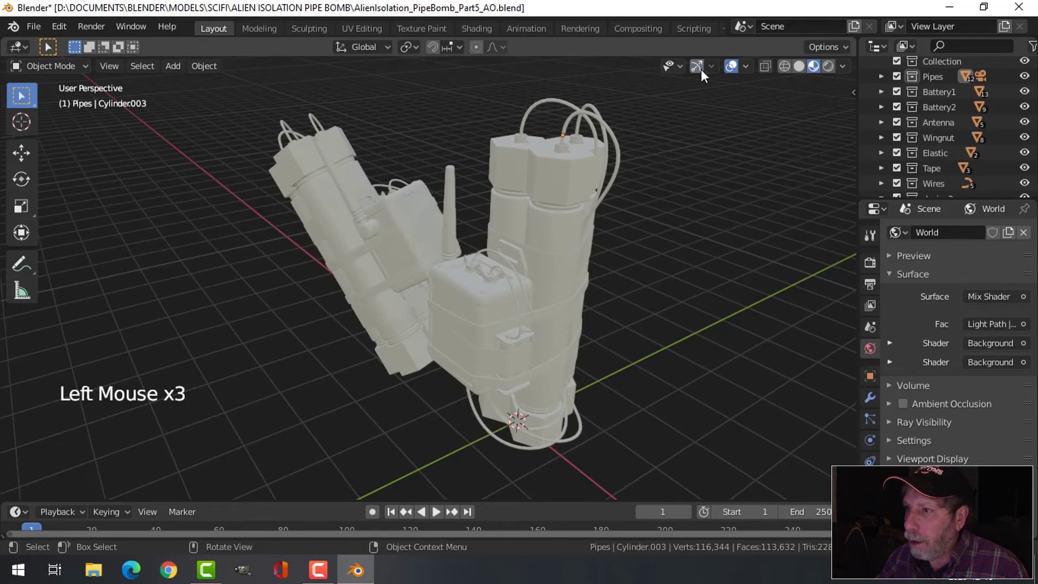
{"action": "left_click", "coordinate": [730, 67]}
{"action": "key", "text": "KP_0"}
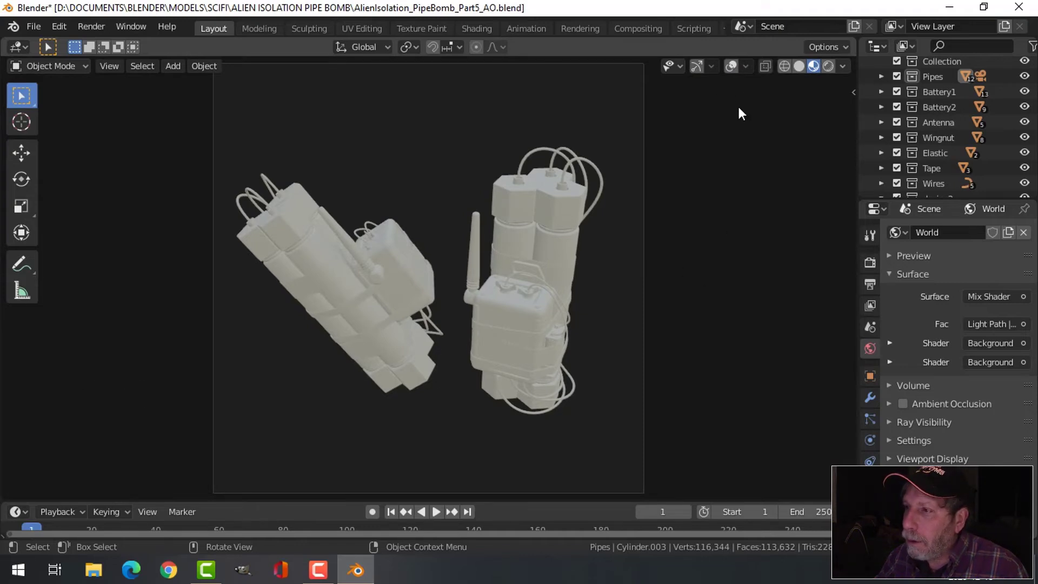
{"action": "left_click", "coordinate": [697, 66]}
{"action": "left_click", "coordinate": [730, 66]}
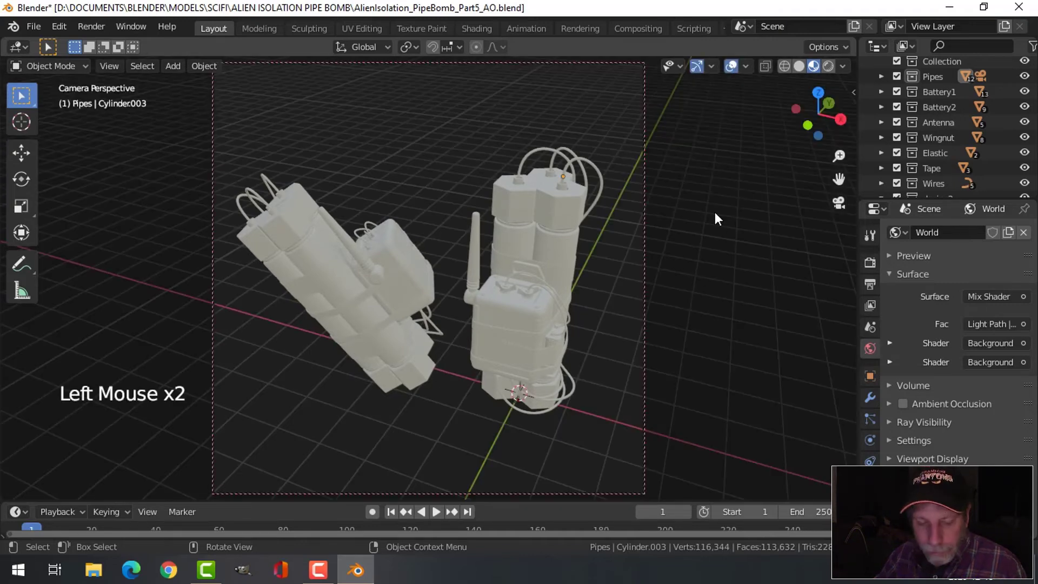
{"action": "key", "text": "ctrl+s"}
{"action": "key", "text": "F12"}
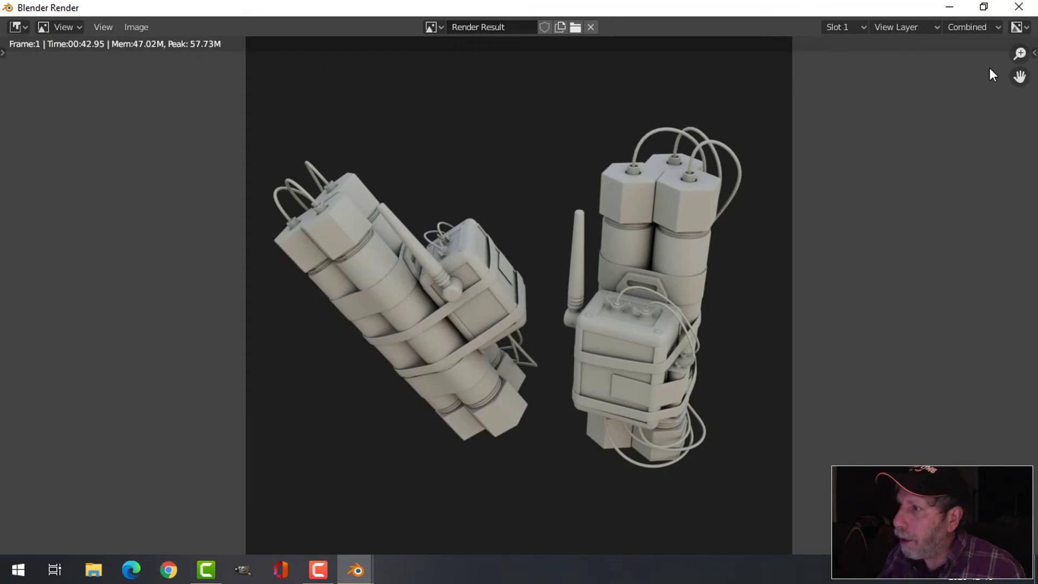
- Close the render, raise the resolution scale from 70% to 100%, and reframe the camera
{"action": "left_click", "coordinate": [1019, 7]}
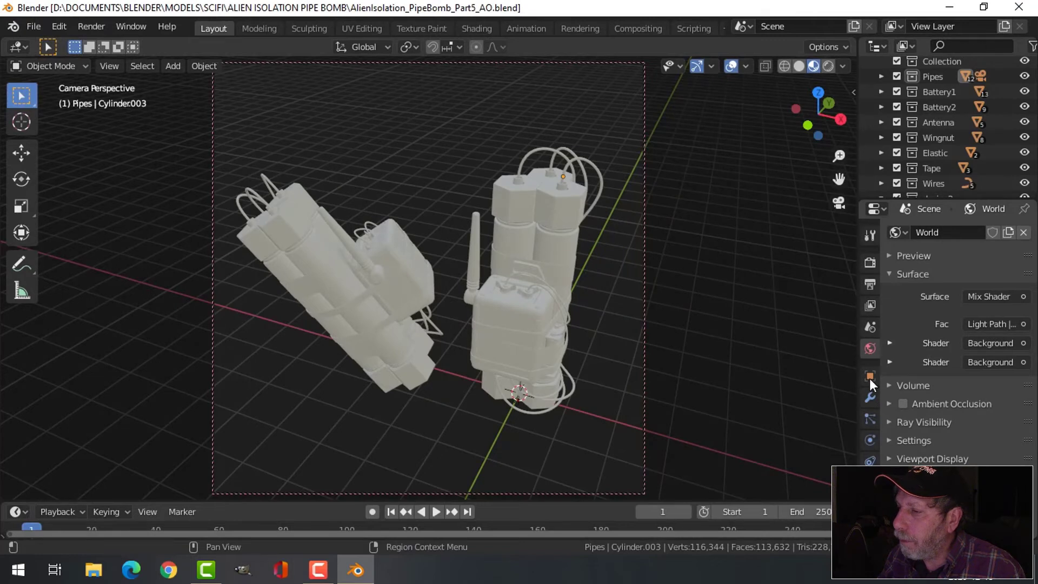
{"action": "left_click", "coordinate": [869, 284]}
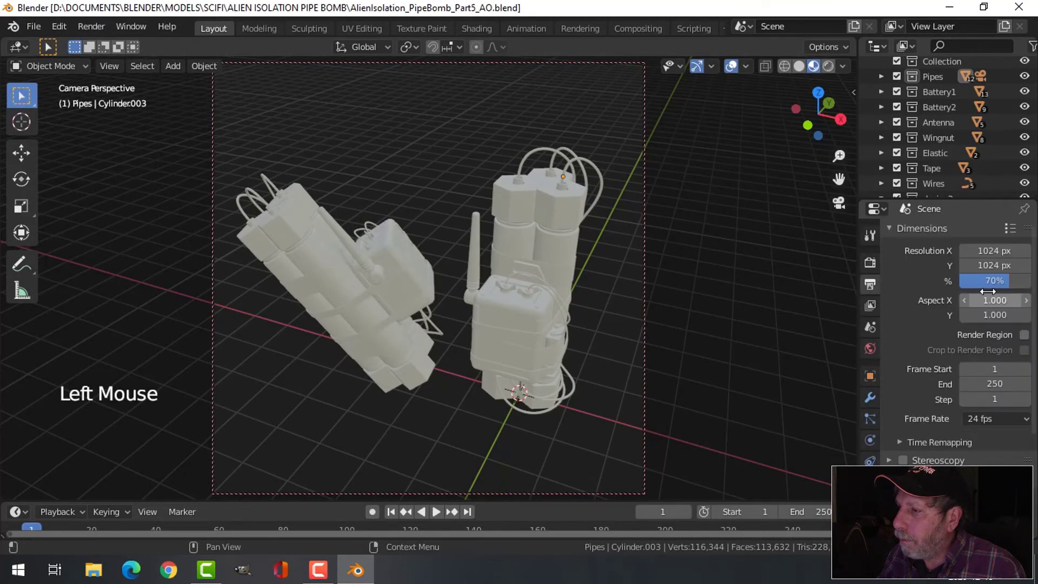
{"action": "left_click_drag", "start_coordinate": [999, 282], "coordinate": [1030, 282]}
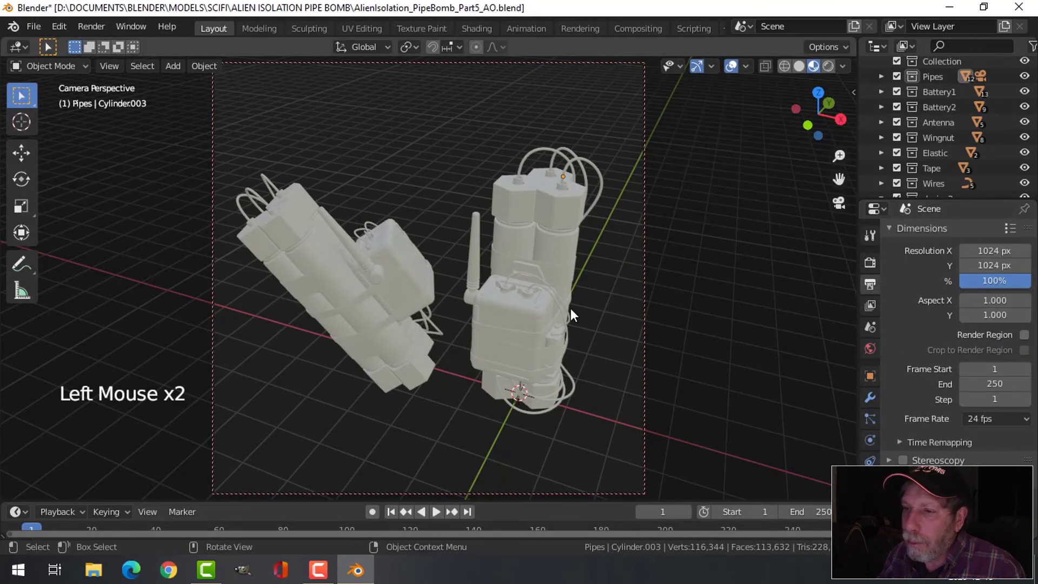
{"action": "middle_click_drag", "start_coordinate": [567, 309], "coordinate": [545, 314]}
- Adjust the framing, then pan the 100% Render Result to inspect both cream pipe bombs on dark grey
{"action": "middle_click", "coordinate": [543, 316]}
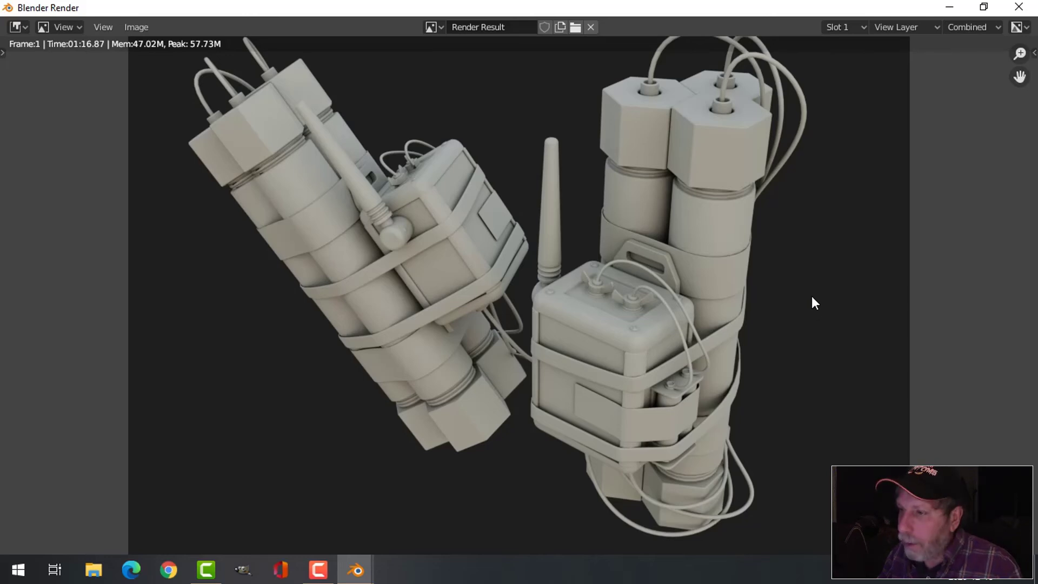
{"action": "mouse_move", "coordinate": [777, 281]}
{"action": "middle_mouse_down"}
{"action": "mouse_move", "coordinate": [764, 316]}
{"action": "mouse_move", "coordinate": [765, 293]}
{"action": "middle_mouse_up"}
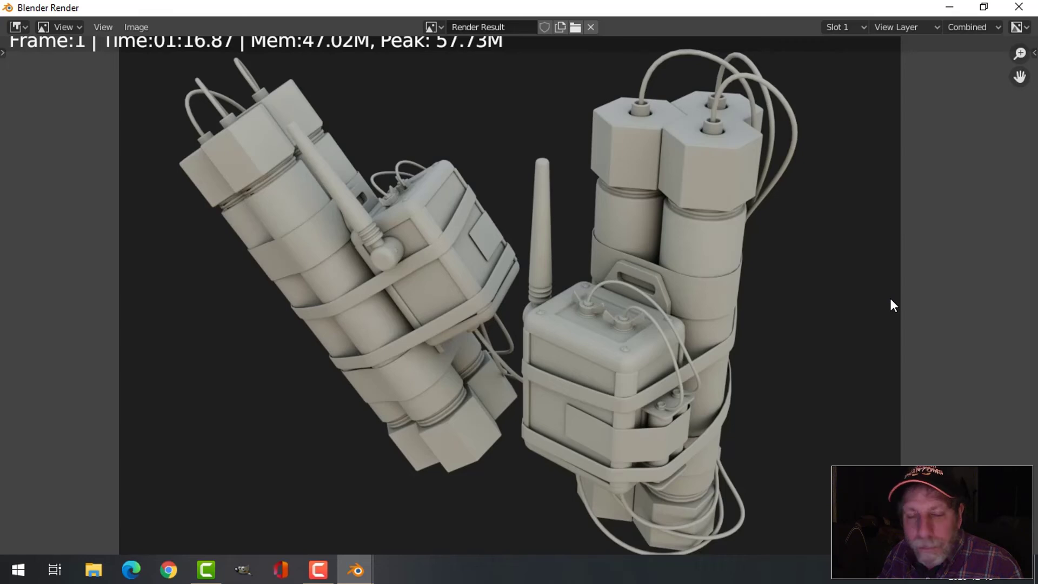